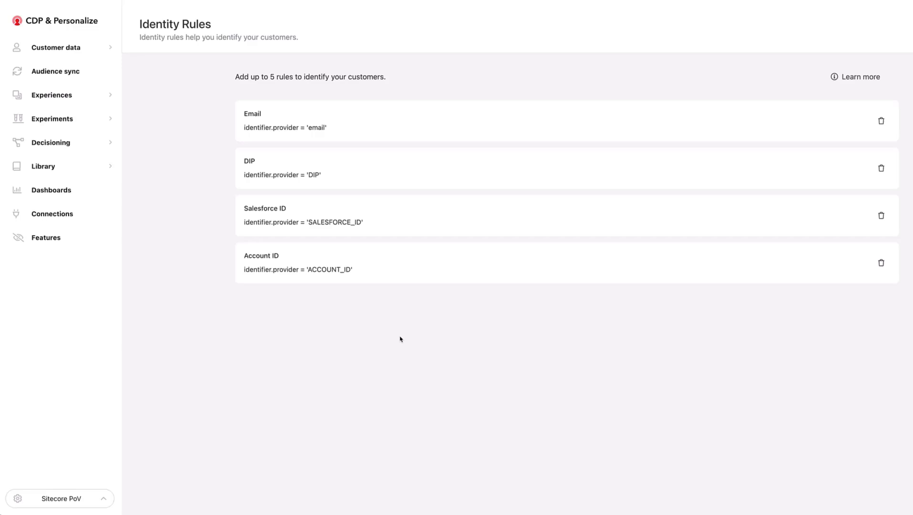
Step: Review the identity rules for Email, DIP, Salesforce ID and Account ID
{"action": "left_click_drag", "start_coordinate": [242, 114], "coordinate": [389, 226]}
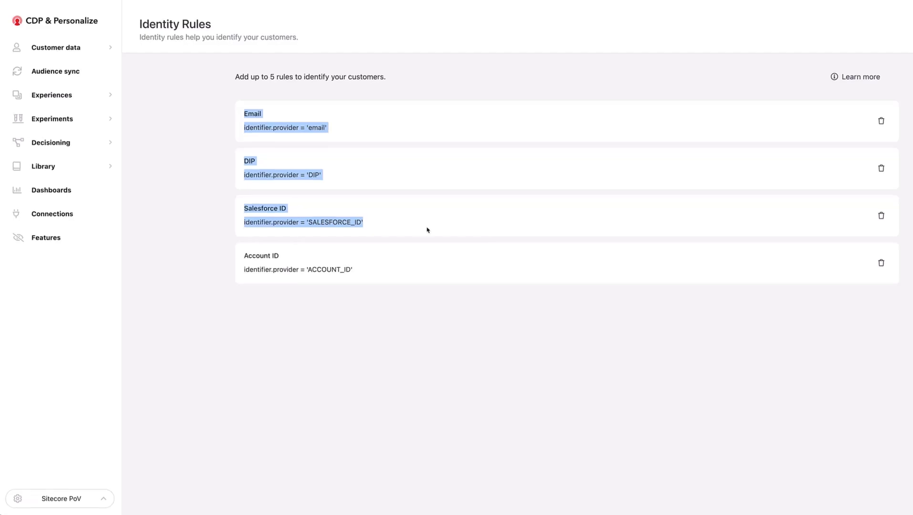
{"action": "left_click_drag", "start_coordinate": [368, 269], "coordinate": [245, 255]}
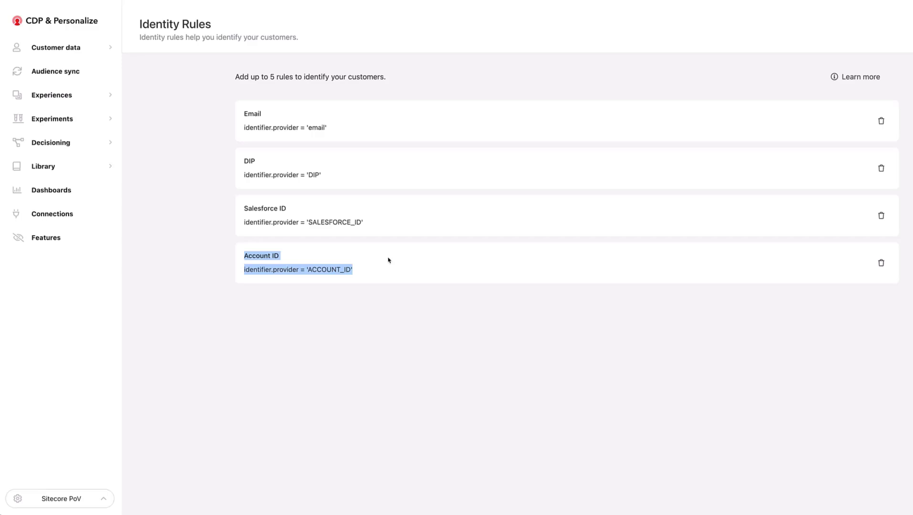
{"action": "left_click_drag", "start_coordinate": [367, 223], "coordinate": [237, 111]}
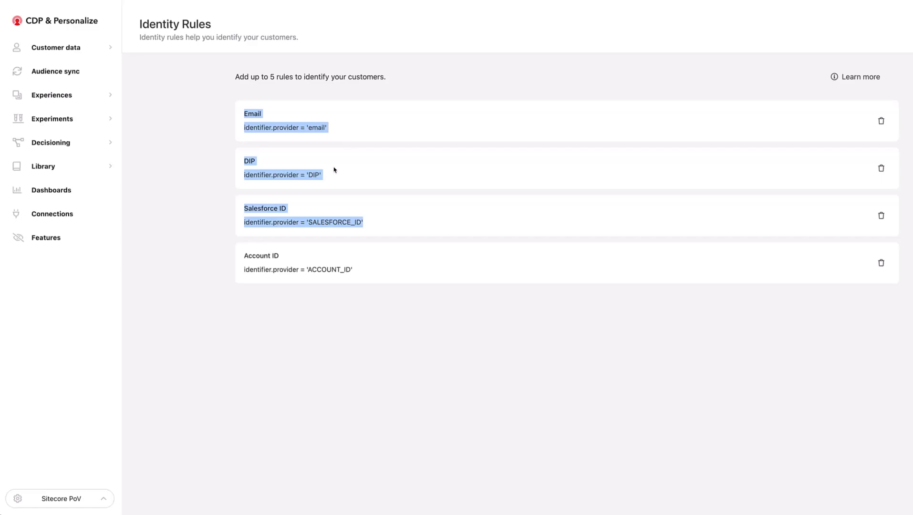
{"action": "left_click_drag", "start_coordinate": [380, 227], "coordinate": [203, 210]}
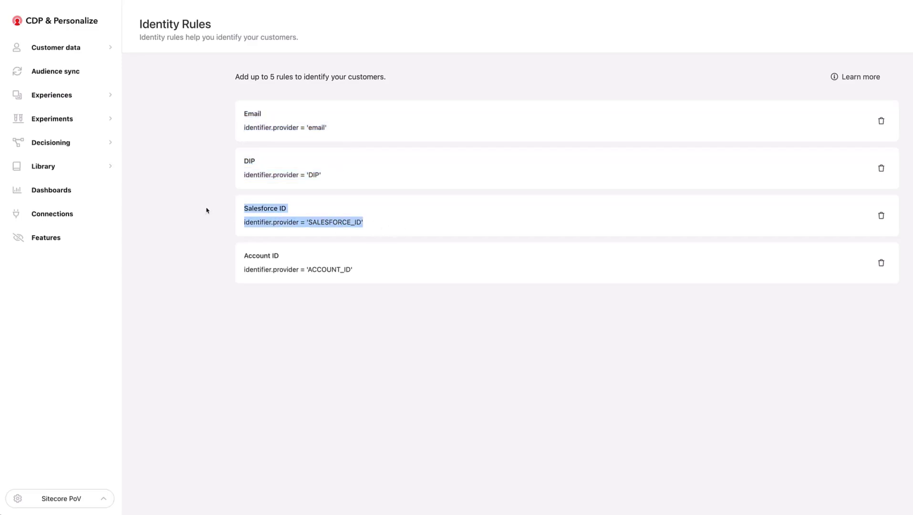
{"action": "left_click_drag", "start_coordinate": [350, 131], "coordinate": [179, 111]}
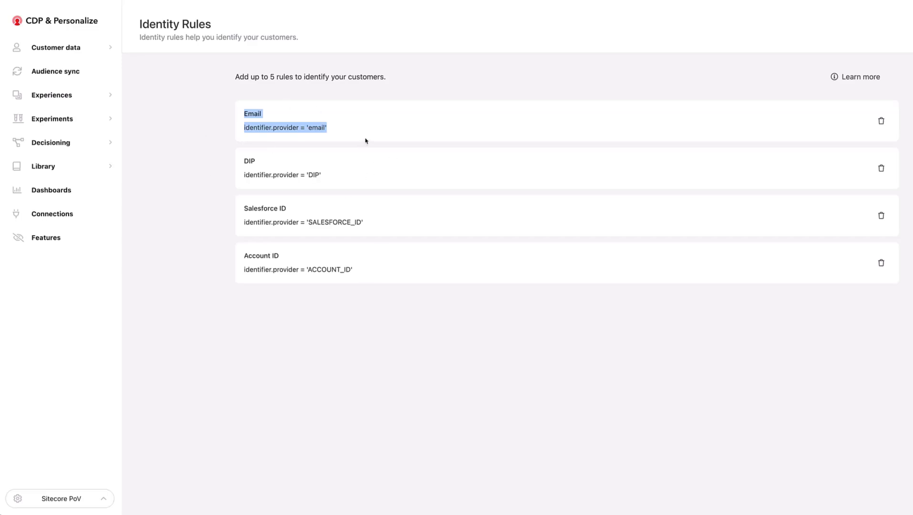
Step: Open the guest list in the customer data and examine how the listed customers are identified
{"action": "left_click", "coordinate": [73, 47]}
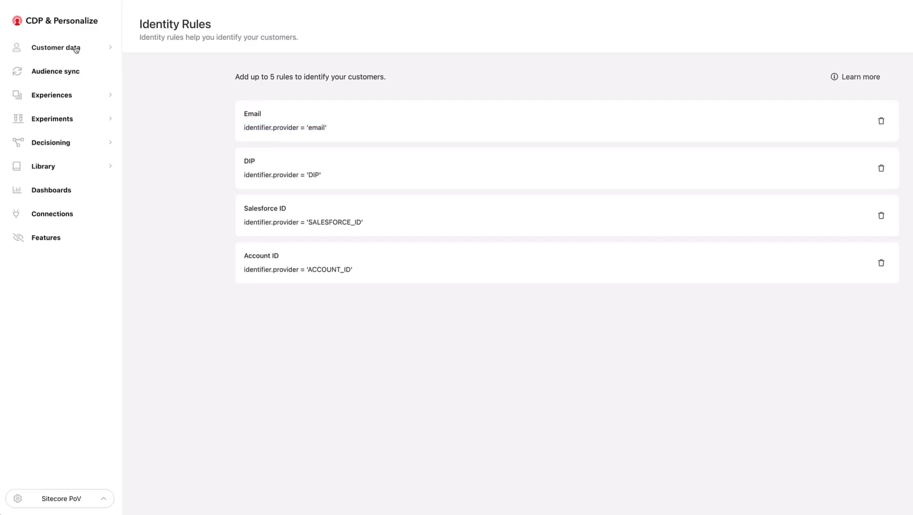
{"action": "left_click", "coordinate": [48, 70]}
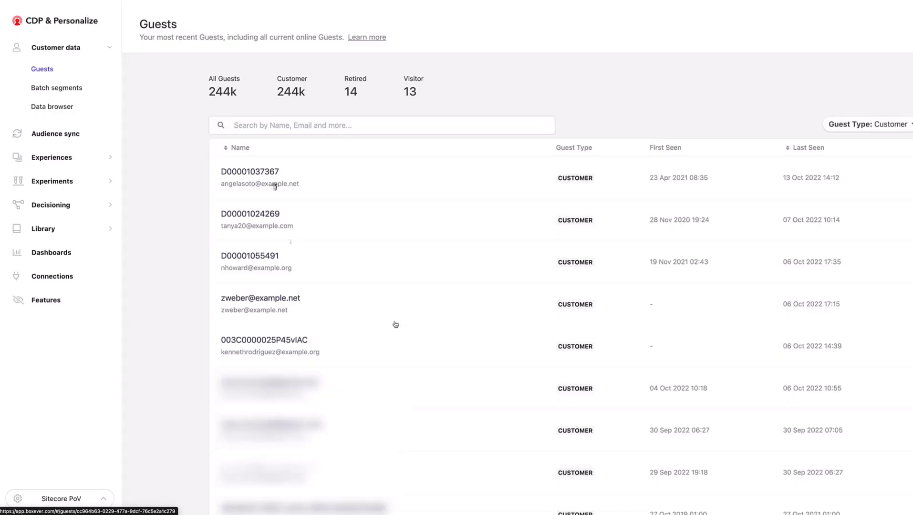
{"action": "left_click_drag", "start_coordinate": [396, 324], "coordinate": [221, 297]}
{"action": "scroll", "coordinate": [396, 325], "scroll_direction": "down", "scroll_amount": 1}
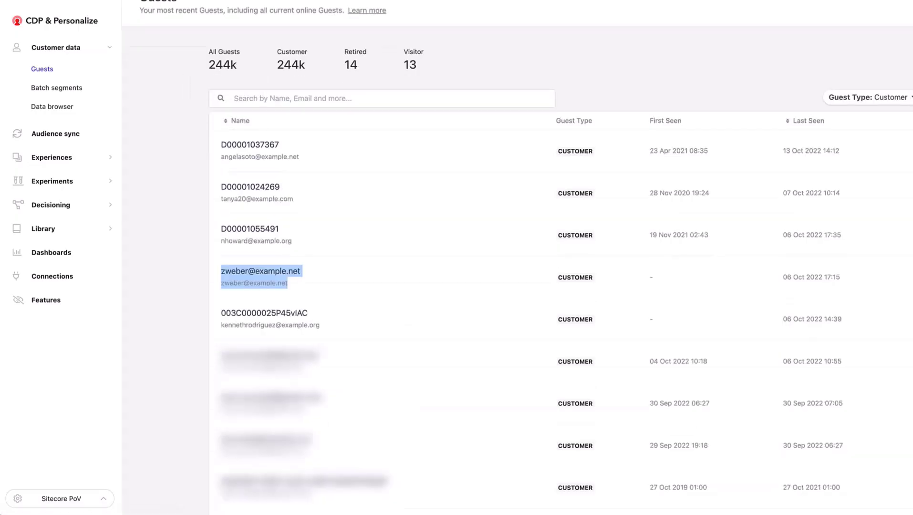
{"action": "left_click", "coordinate": [164, 192]}
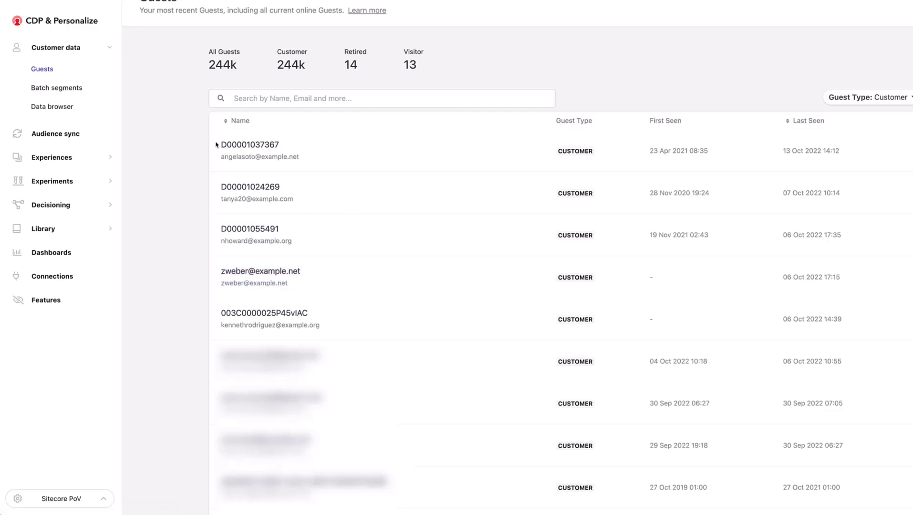
{"action": "left_click", "coordinate": [250, 158]}
{"action": "left_click_drag", "start_coordinate": [250, 157], "coordinate": [323, 242]}
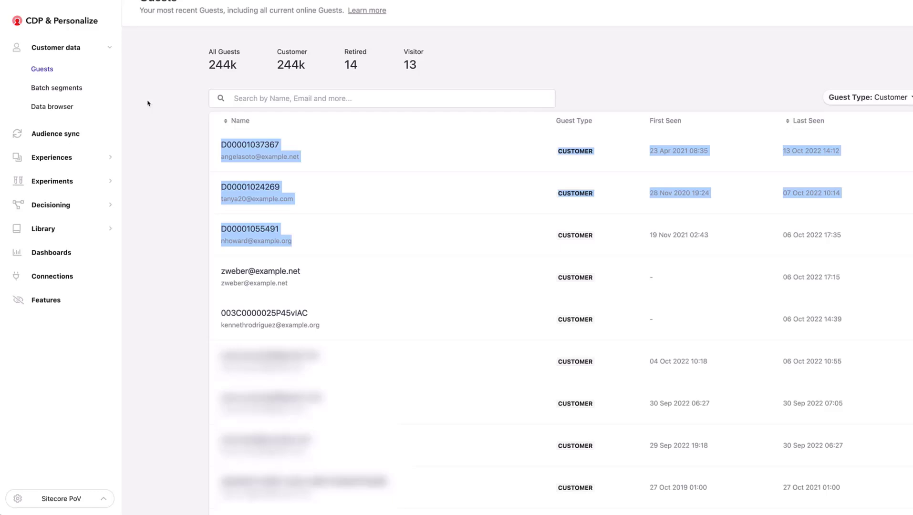
{"action": "left_click", "coordinate": [144, 63]}
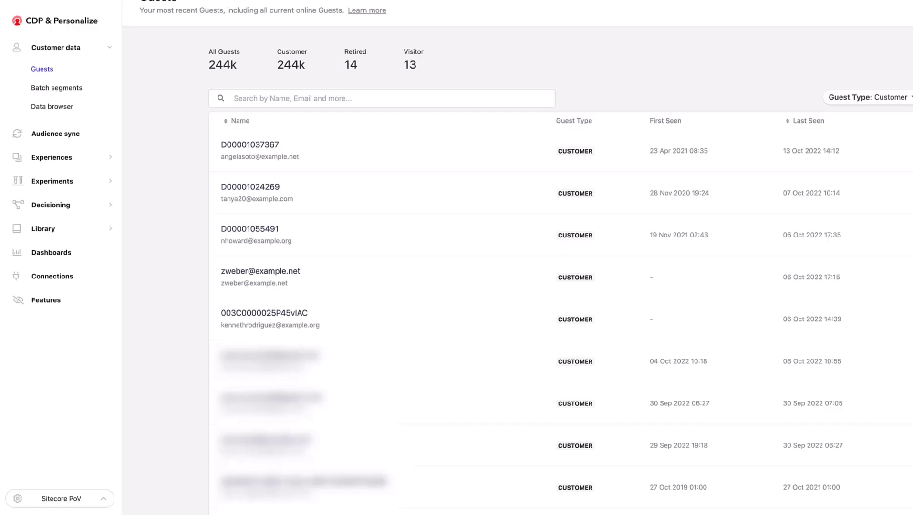
Step: Open the first listed guest's profile and review the full name and other guest information in its properties
{"action": "left_click", "coordinate": [244, 147]}
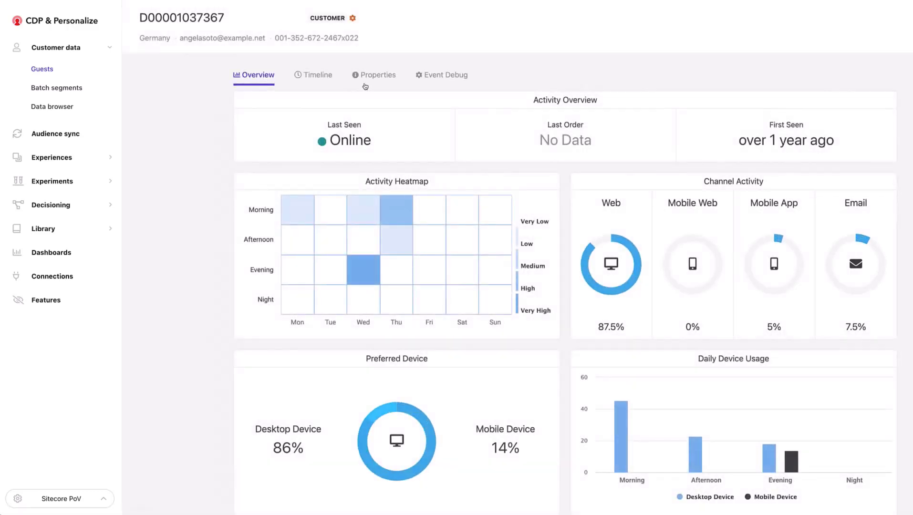
{"action": "left_click", "coordinate": [366, 78]}
{"action": "left_click_drag", "start_coordinate": [342, 187], "coordinate": [438, 193]}
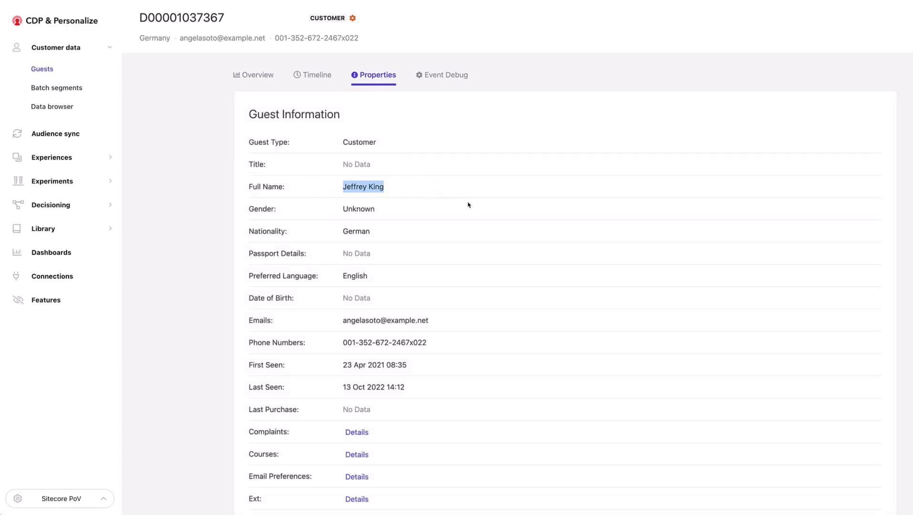
{"action": "left_click_drag", "start_coordinate": [249, 139], "coordinate": [447, 386]}
{"action": "left_click", "coordinate": [449, 386]}
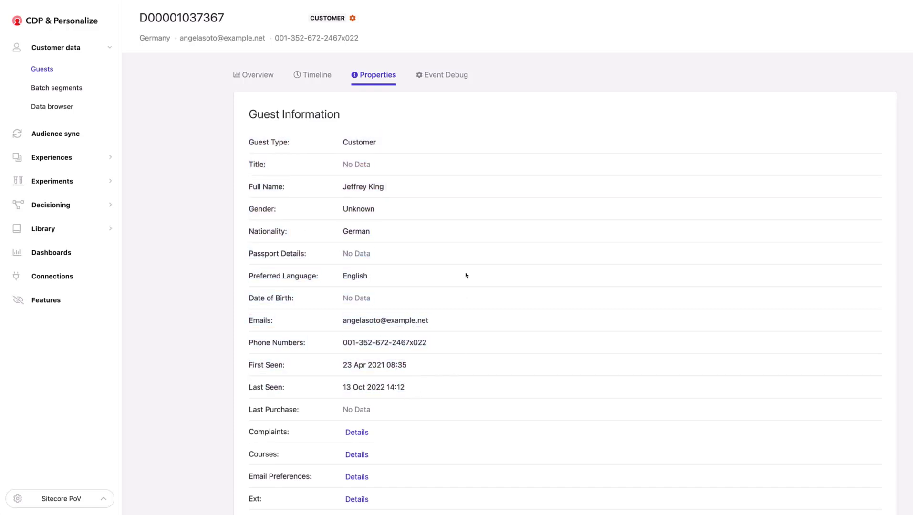
{"action": "scroll", "coordinate": [466, 275], "scroll_direction": "down", "scroll_amount": 1}
{"action": "scroll", "coordinate": [466, 275], "scroll_direction": "up", "scroll_amount": 1}
{"action": "scroll", "coordinate": [510, 261], "scroll_direction": "down", "scroll_amount": 1}
{"action": "scroll", "coordinate": [510, 261], "scroll_direction": "up", "scroll_amount": 1}
Step: Show the guest's debug data as JSON, examine the identifiers block, and close the debug view
{"action": "left_click", "coordinate": [353, 18]}
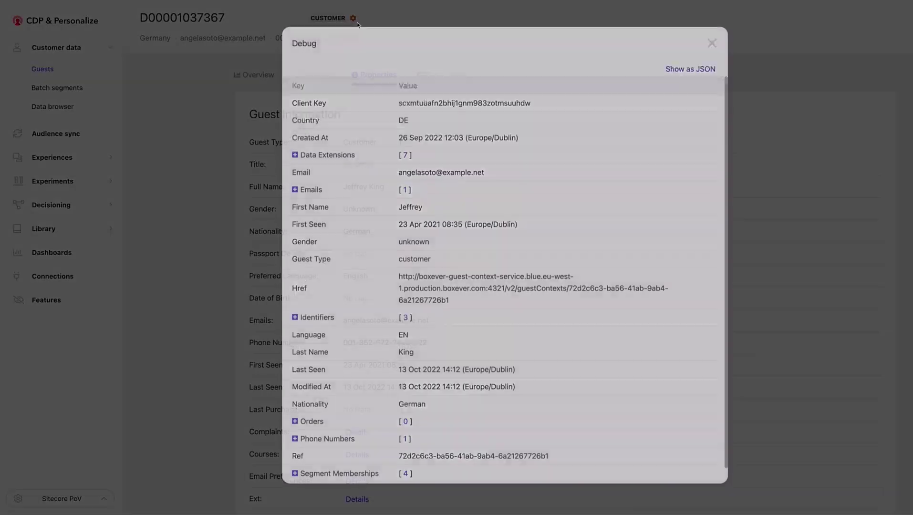
{"action": "left_click", "coordinate": [698, 71]}
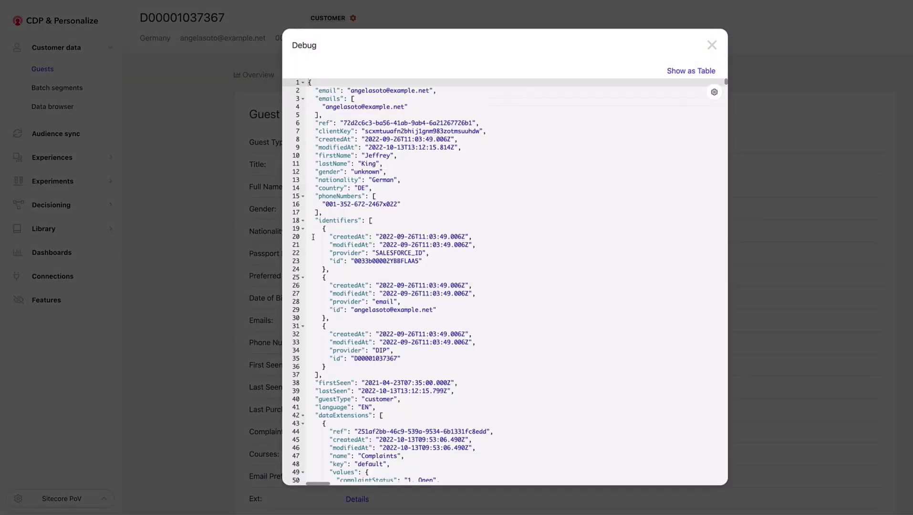
{"action": "left_click_drag", "start_coordinate": [309, 218], "coordinate": [448, 372]}
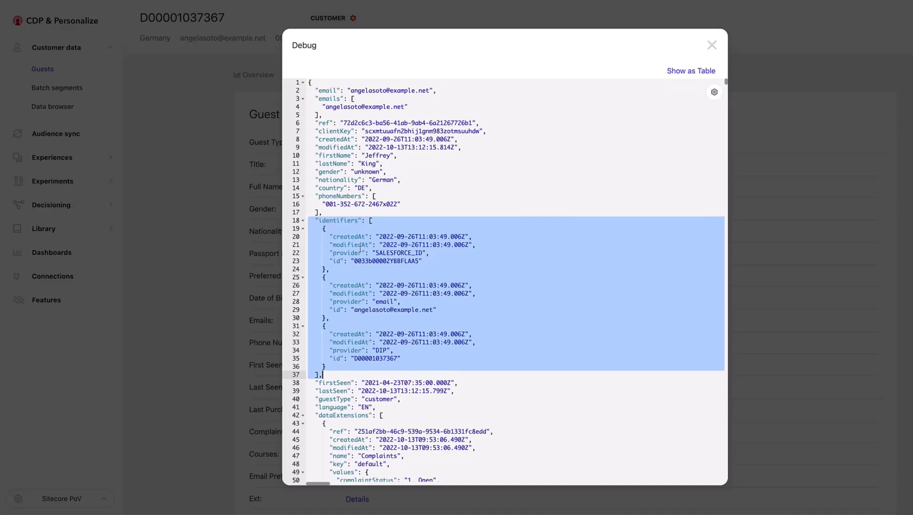
{"action": "left_click_drag", "start_coordinate": [373, 245], "coordinate": [325, 367]}
{"action": "scroll", "coordinate": [477, 239], "scroll_direction": "down", "scroll_amount": 1}
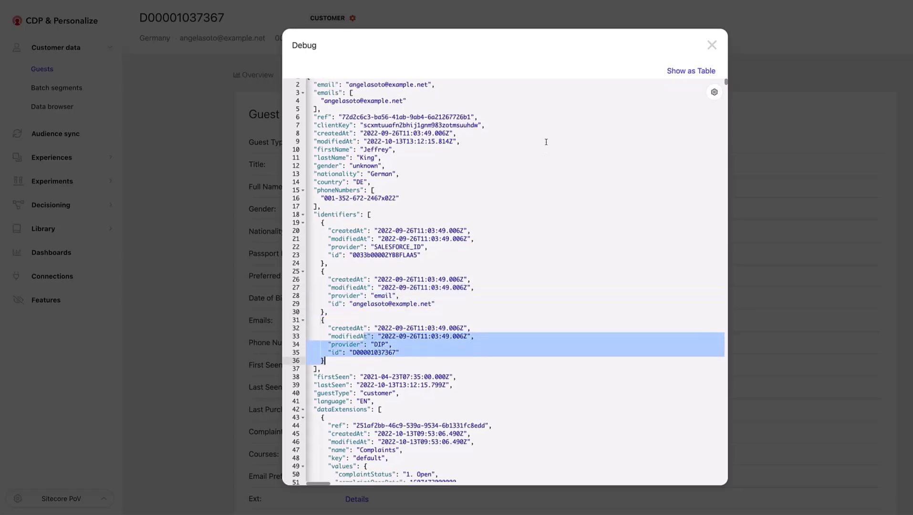
{"action": "left_click", "coordinate": [712, 45]}
Step: Expand the default Ext data extension of the guest and examine the Account Id, Department, Authority, Company and Profile Type fields
{"action": "scroll", "coordinate": [393, 485], "scroll_direction": "down", "scroll_amount": 2}
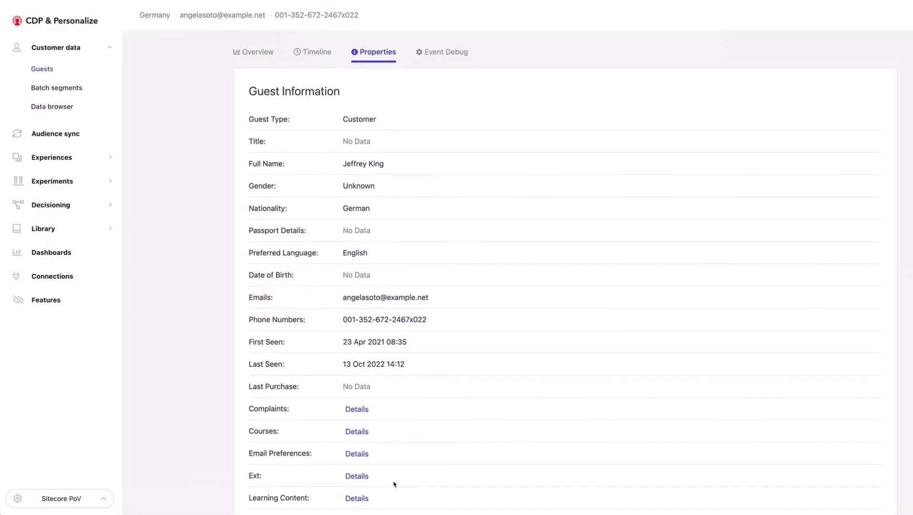
{"action": "left_click", "coordinate": [357, 437]}
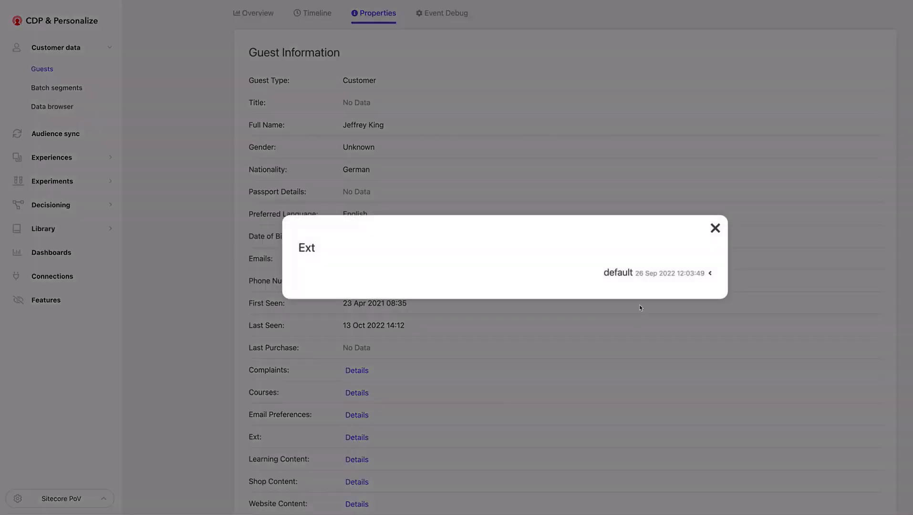
{"action": "left_click", "coordinate": [619, 272]}
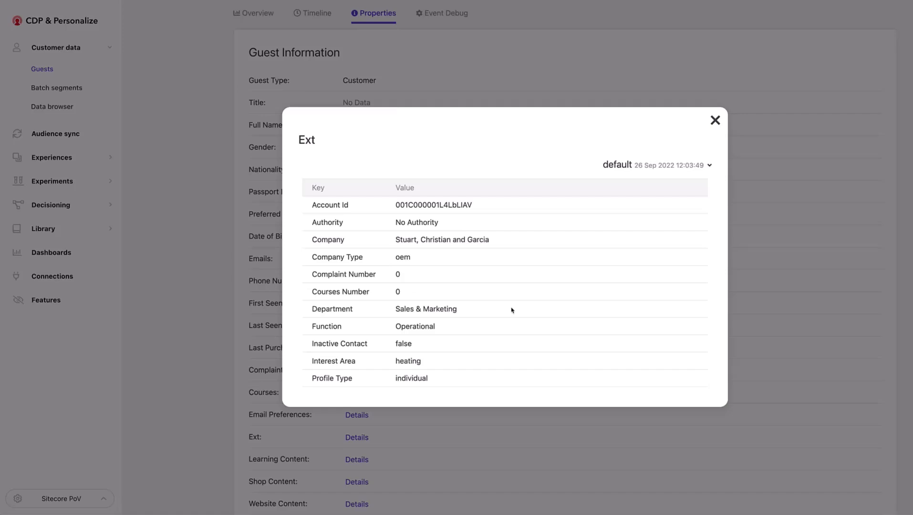
{"action": "left_click_drag", "start_coordinate": [320, 205], "coordinate": [545, 208]}
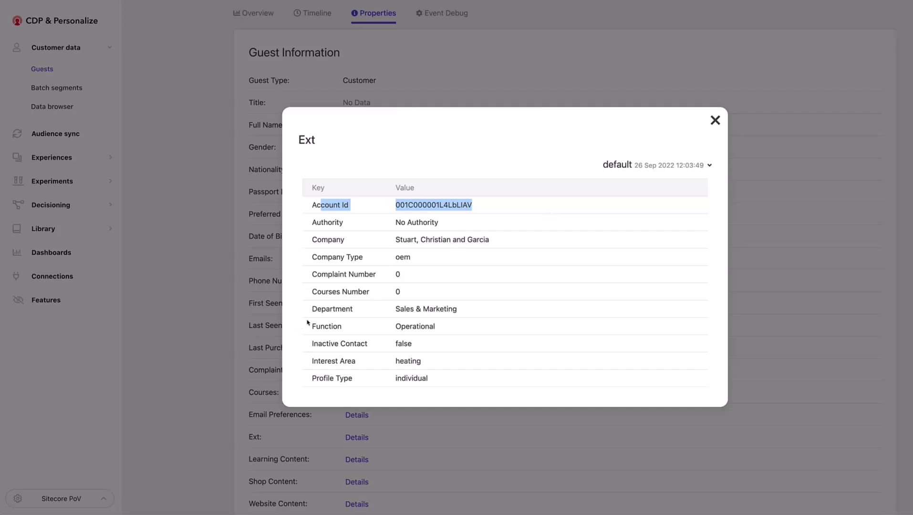
{"action": "left_click_drag", "start_coordinate": [306, 310], "coordinate": [497, 310]}
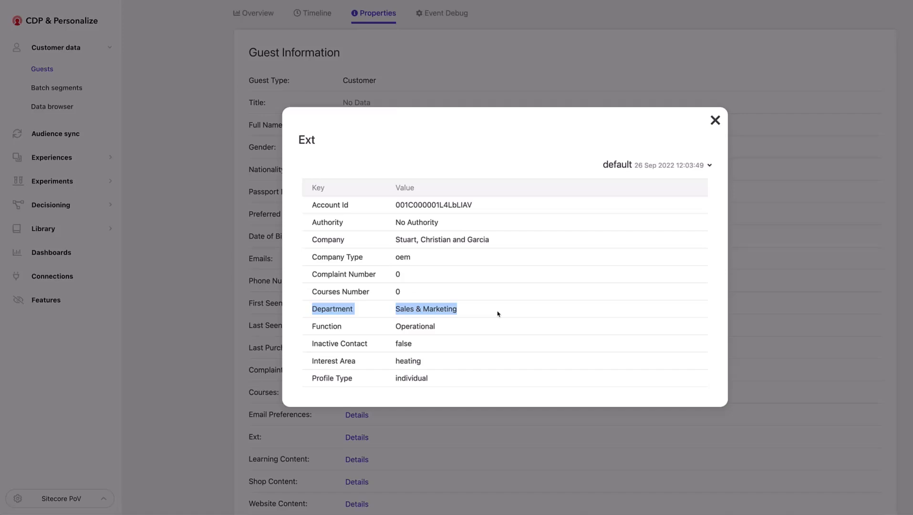
{"action": "left_click_drag", "start_coordinate": [294, 220], "coordinate": [528, 241]}
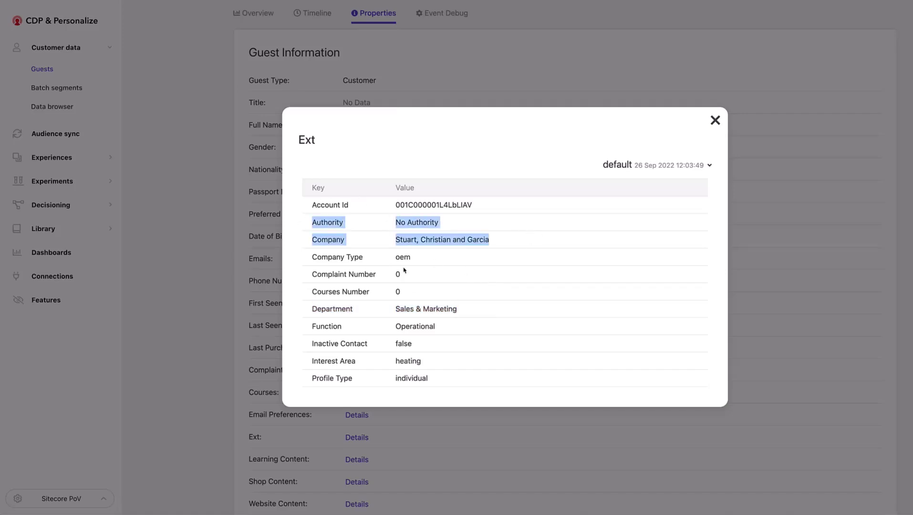
{"action": "left_click_drag", "start_coordinate": [319, 379], "coordinate": [461, 384]}
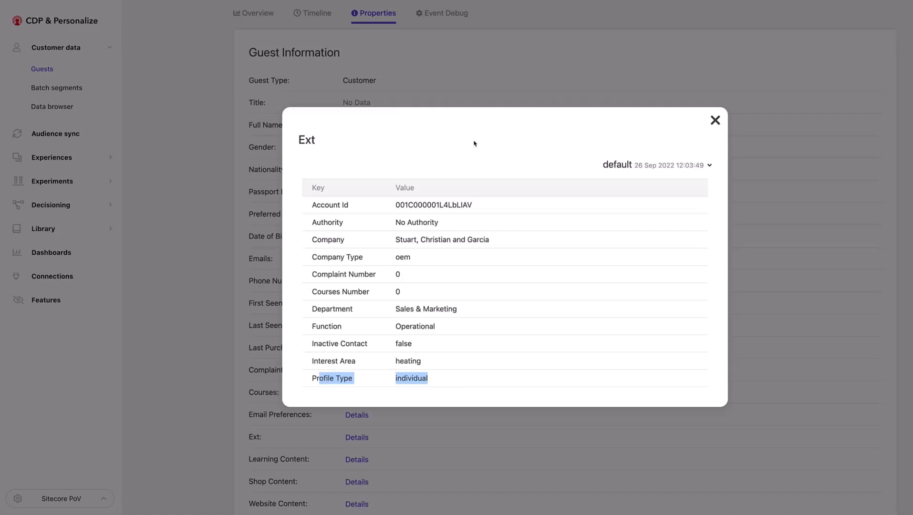
Step: Copy the guest's Account Id from the Ext details and search the guest list for that account ID
{"action": "left_click_drag", "start_coordinate": [394, 205], "coordinate": [566, 211]}
{"action": "key", "text": "ctrl+c"}
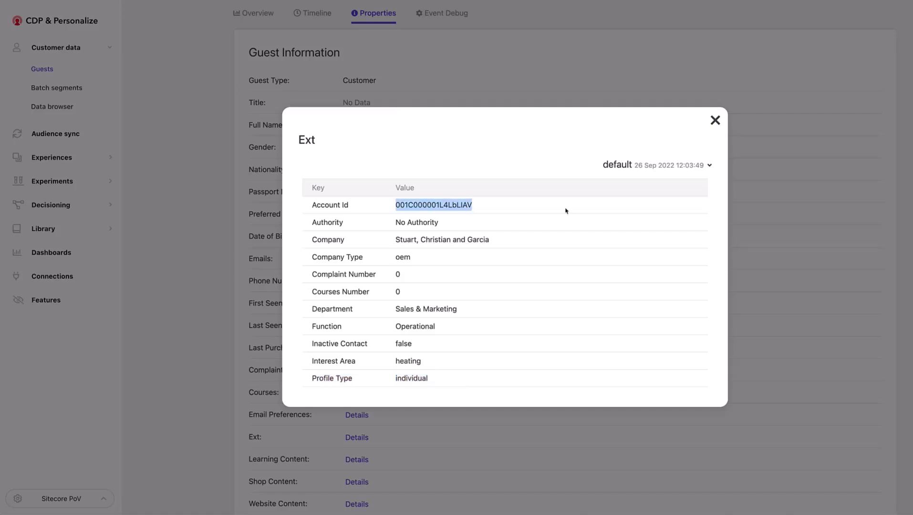
{"action": "left_click", "coordinate": [155, 19]}
{"action": "right_click", "coordinate": [57, 66]}
{"action": "left_click", "coordinate": [67, 71]}
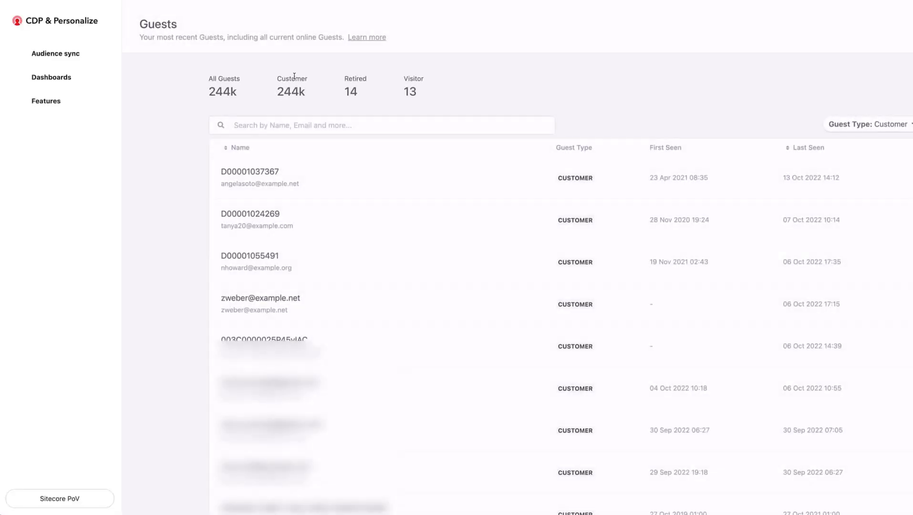
{"action": "left_click", "coordinate": [262, 120]}
{"action": "key", "text": "ctrl+v"}
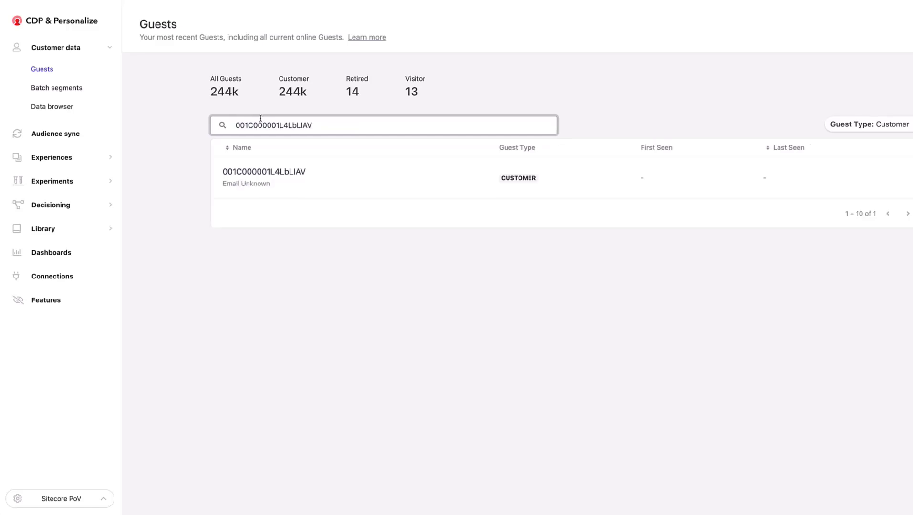
Step: Open the matching account profile's properties, examine the default Ext values including Profile Type, and close the Ext details
{"action": "left_click", "coordinate": [262, 173]}
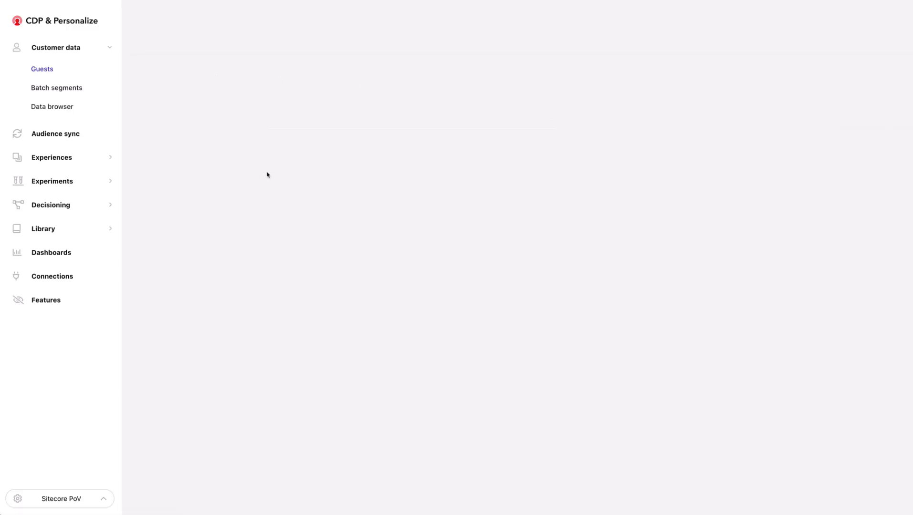
{"action": "left_click", "coordinate": [374, 76]}
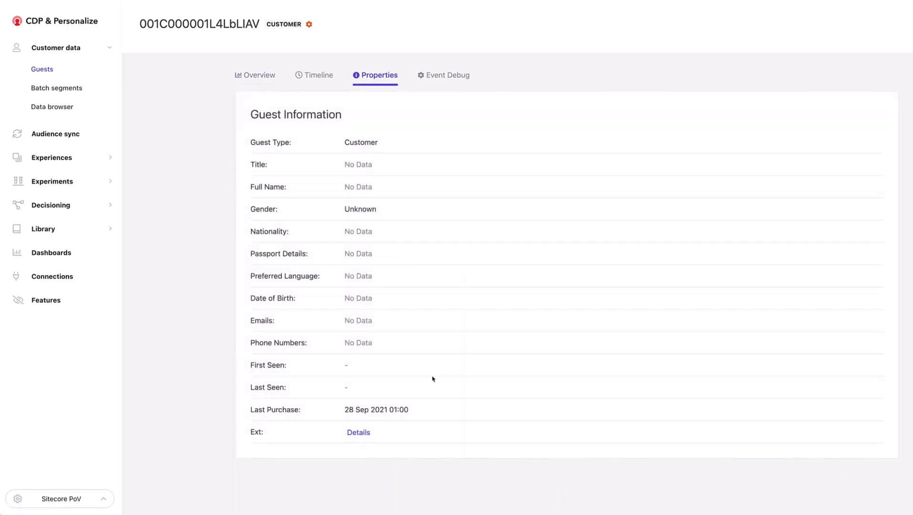
{"action": "left_click", "coordinate": [350, 432]}
{"action": "left_click", "coordinate": [623, 278]}
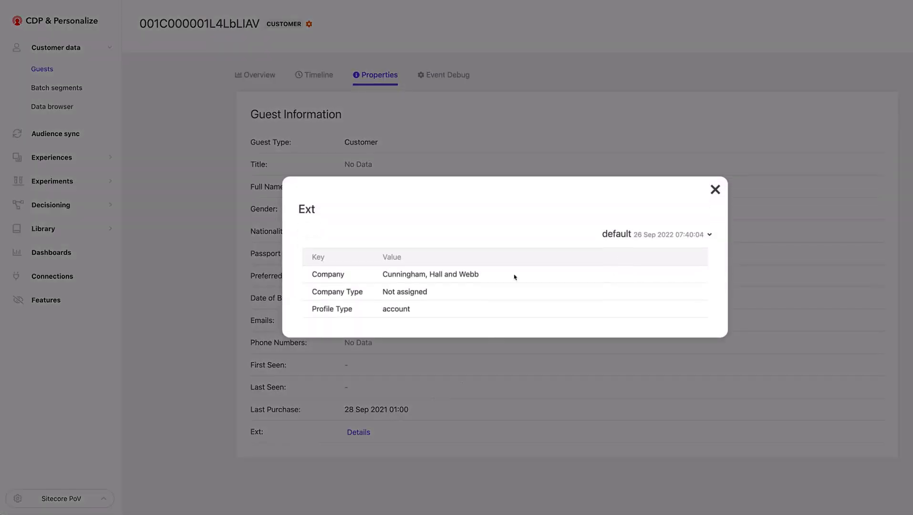
{"action": "triple_click", "coordinate": [449, 328]}
{"action": "left_click", "coordinate": [405, 312]}
{"action": "left_click_drag", "start_coordinate": [305, 310], "coordinate": [481, 315]}
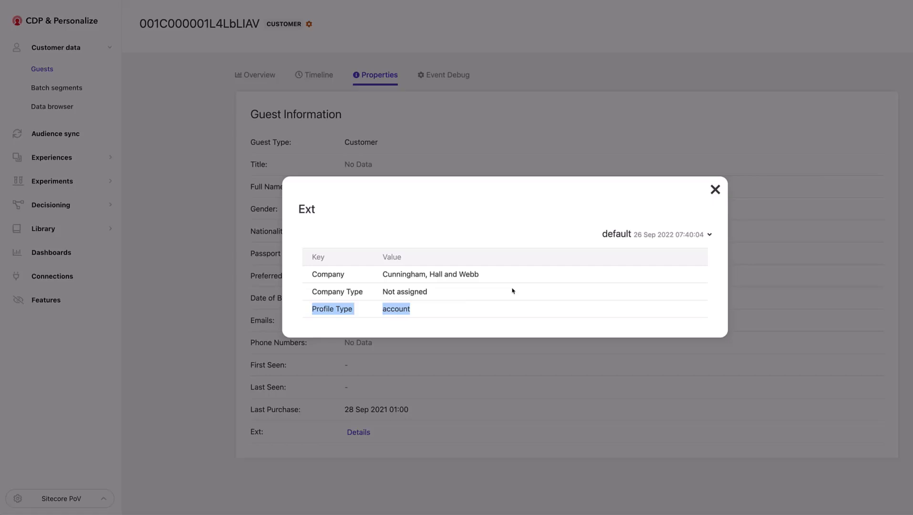
{"action": "left_click", "coordinate": [715, 190]}
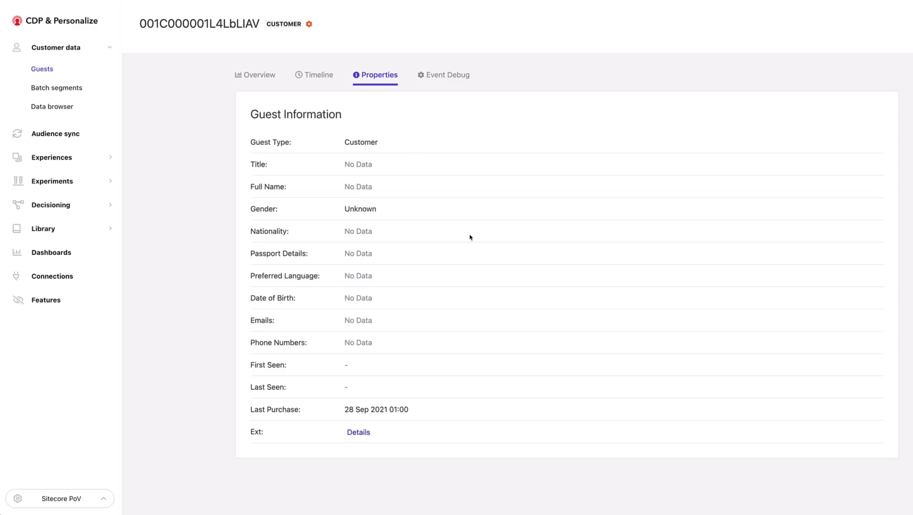
Step: Copy the account ID from the account profile and add a Guest Customer rule matching Account Id to it, then calculate the segment's audience
{"action": "double_click", "coordinate": [182, 23]}
{"action": "key", "text": "ctrl+c"}
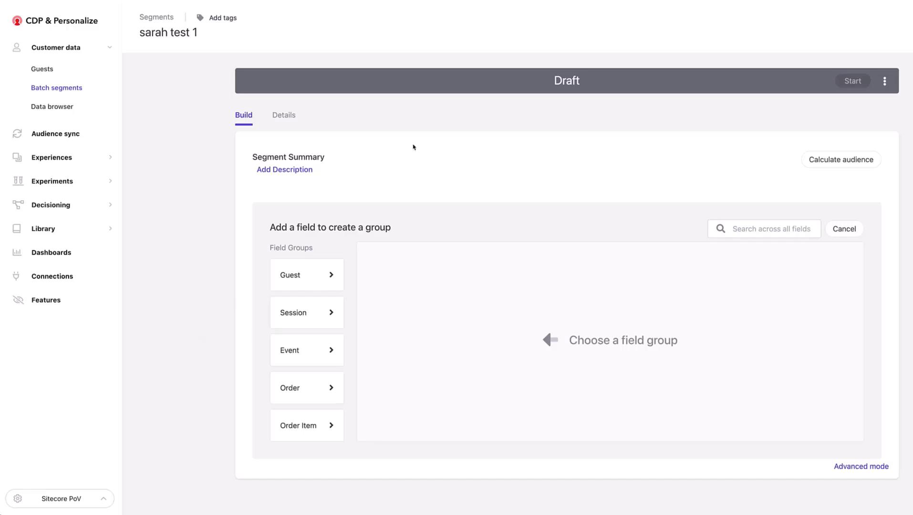
{"action": "left_click", "coordinate": [307, 280]}
{"action": "left_click", "coordinate": [408, 273]}
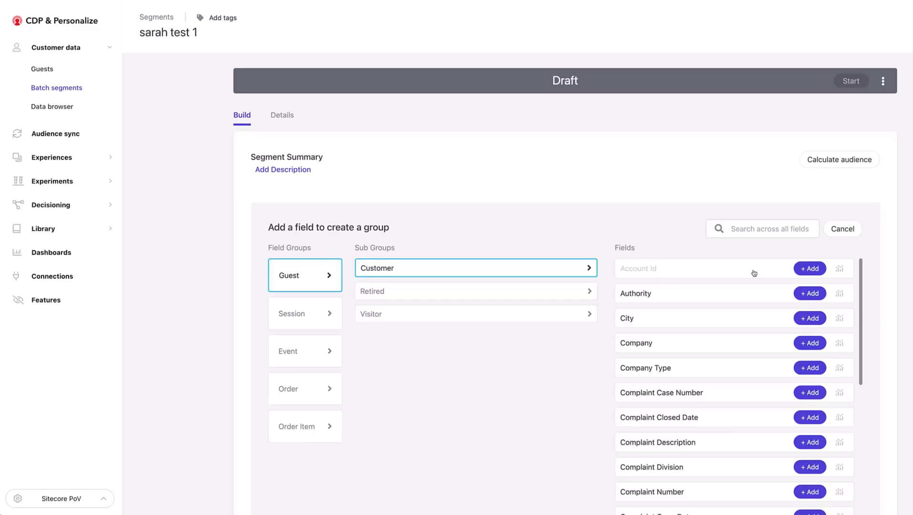
{"action": "left_click", "coordinate": [798, 272]}
{"action": "left_click", "coordinate": [601, 234]}
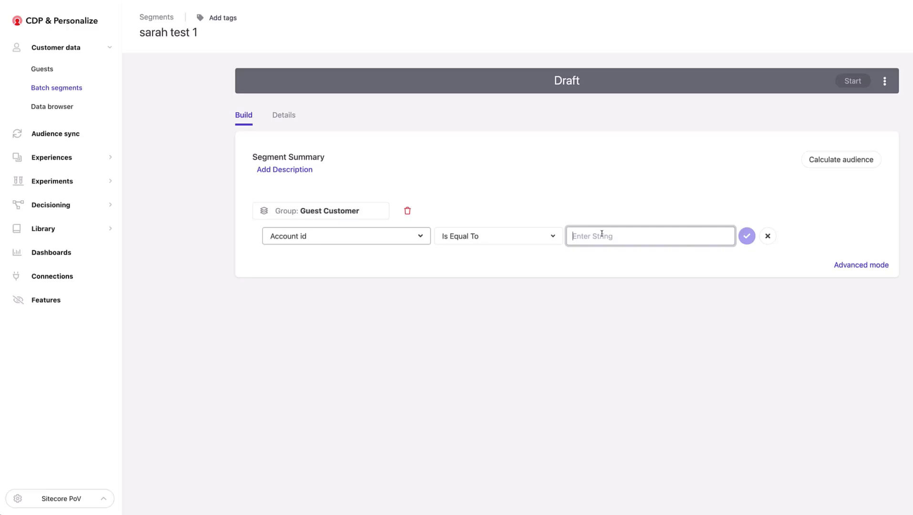
{"action": "key", "text": "ctrl+v"}
{"action": "left_click", "coordinate": [747, 235]}
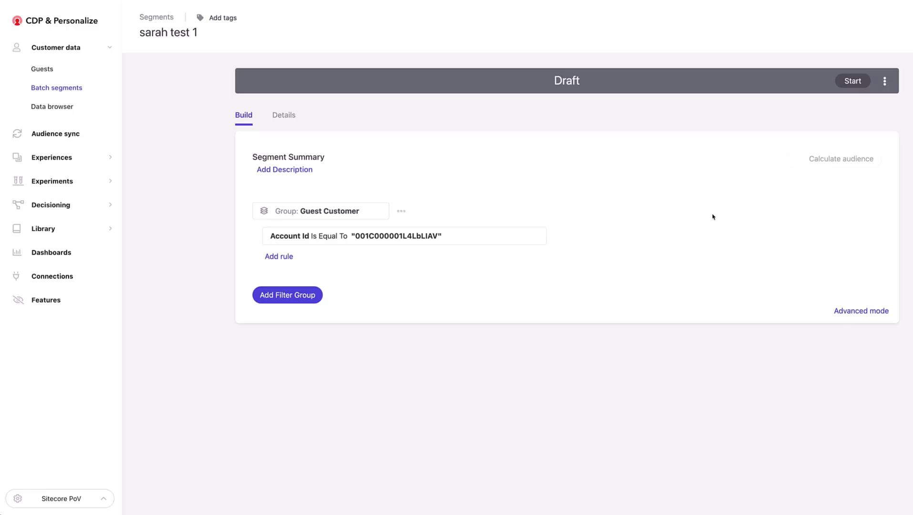
{"action": "left_click_drag", "start_coordinate": [763, 187], "coordinate": [830, 183]}
{"action": "left_click", "coordinate": [664, 222]}
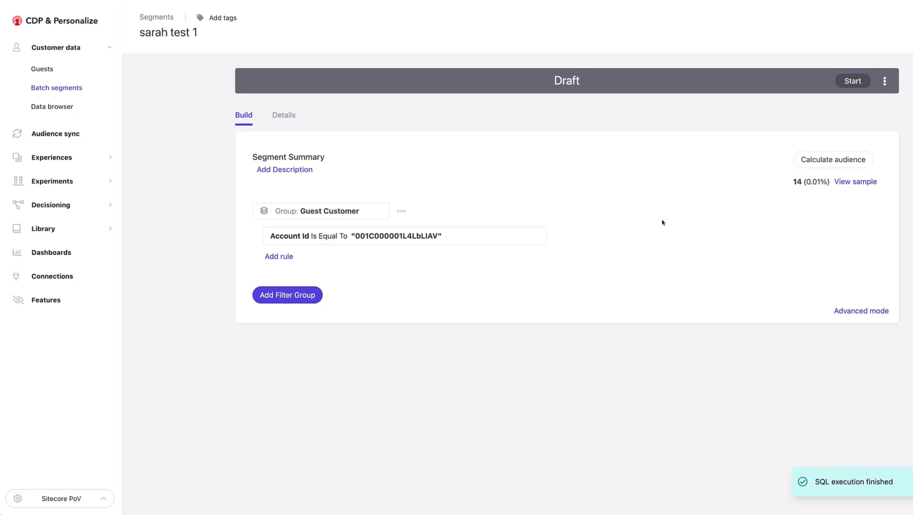
Step: Add a second Guest Customer rule where Authority includes any of Decision Maker and Main Decision Maker
{"action": "left_click", "coordinate": [268, 258]}
{"action": "left_click", "coordinate": [319, 263]}
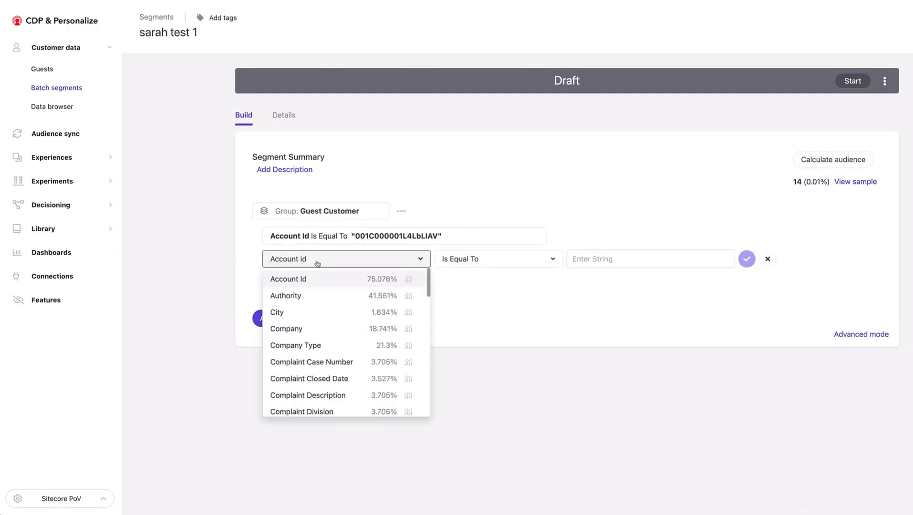
{"action": "left_click", "coordinate": [311, 299]}
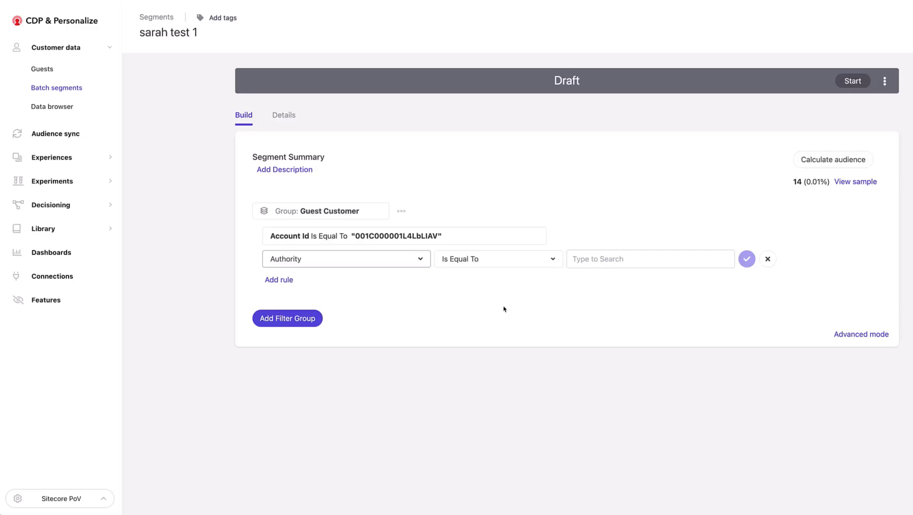
{"action": "left_click", "coordinate": [592, 257]}
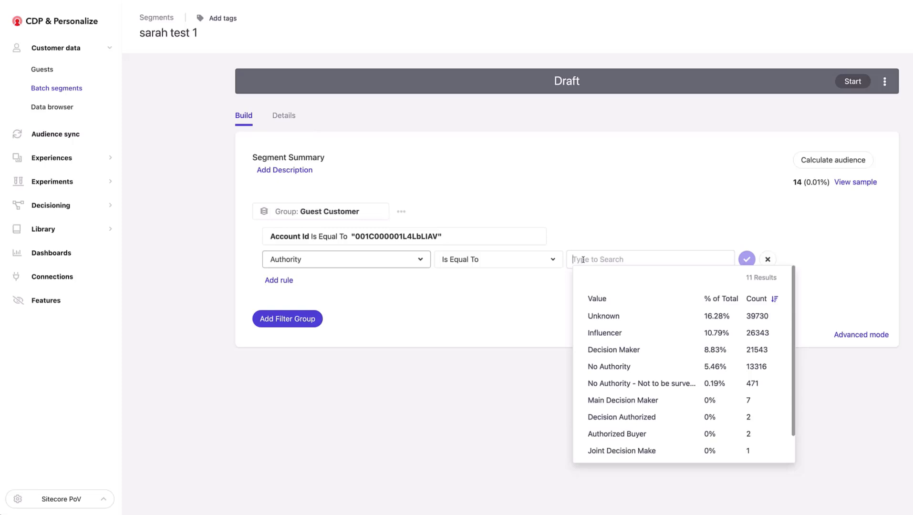
{"action": "left_click", "coordinate": [481, 264]}
{"action": "left_click", "coordinate": [482, 331]}
{"action": "left_click", "coordinate": [594, 262]}
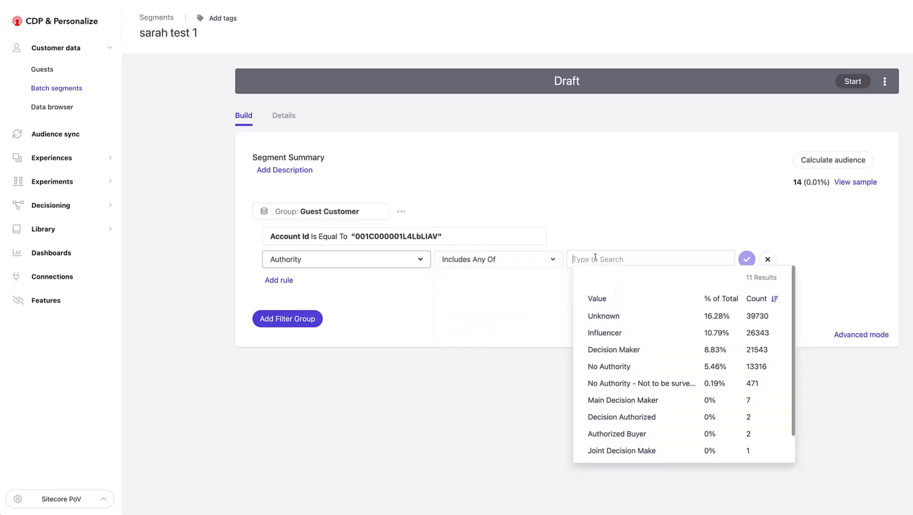
{"action": "left_click", "coordinate": [609, 354]}
{"action": "left_click", "coordinate": [645, 262]}
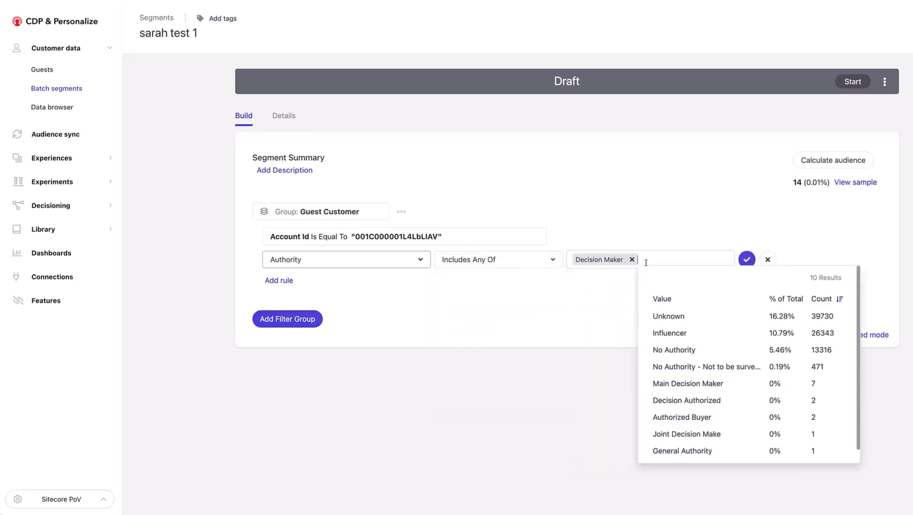
{"action": "left_click", "coordinate": [687, 384]}
{"action": "left_click", "coordinate": [745, 266]}
Step: Recalculate the segment's audience and open the properties of the guest in the execution sample to examine the Full Name
{"action": "left_click", "coordinate": [857, 159]}
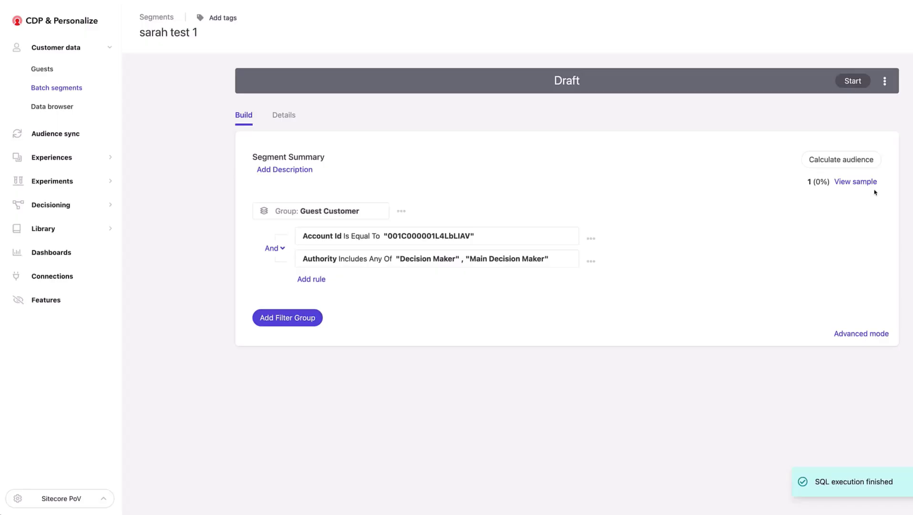
{"action": "left_click", "coordinate": [861, 182]}
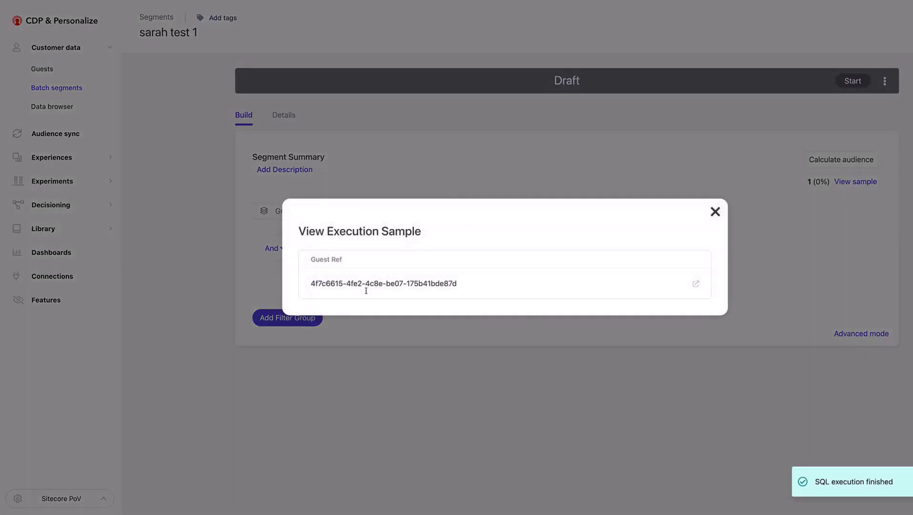
{"action": "left_click", "coordinate": [695, 283]}
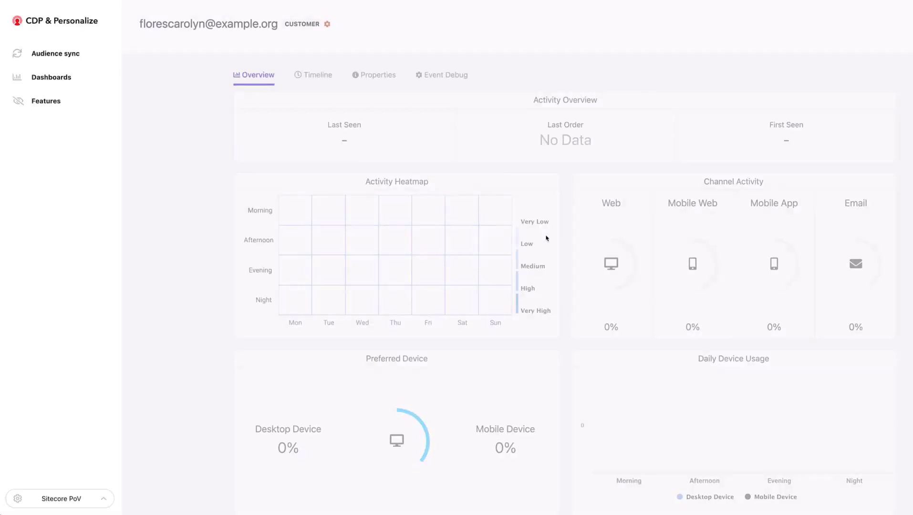
{"action": "left_click", "coordinate": [375, 75]}
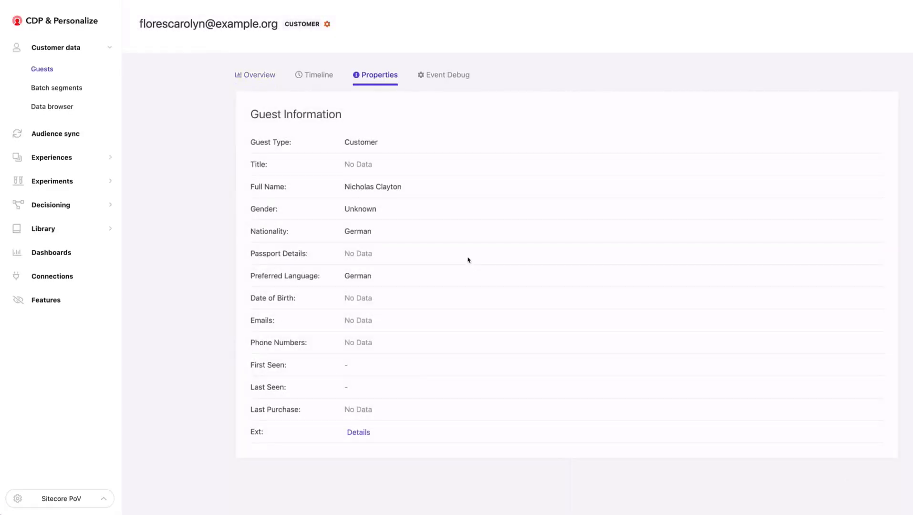
{"action": "left_click_drag", "start_coordinate": [311, 193], "coordinate": [480, 200]}
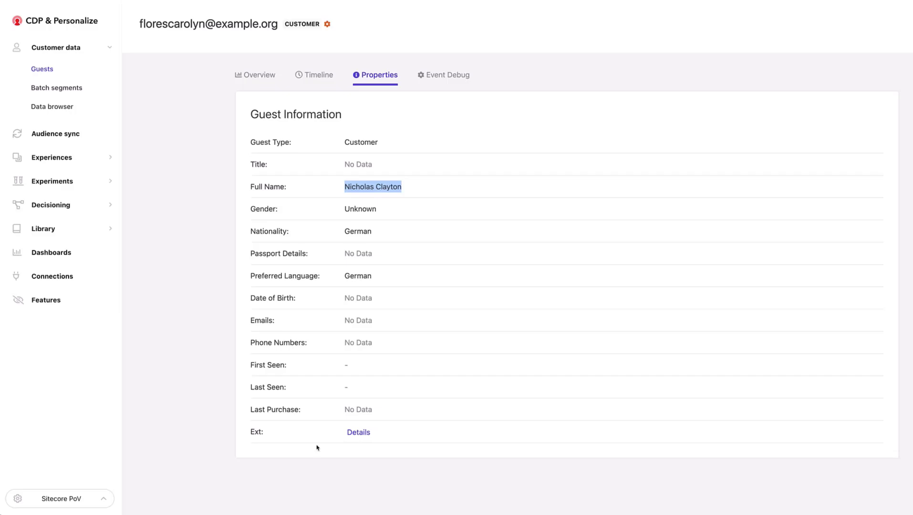
Step: Examine the Account Id, Authority, Department and Profile Type values in the sampled guest's Ext details, and close them
{"action": "left_click", "coordinate": [359, 433]}
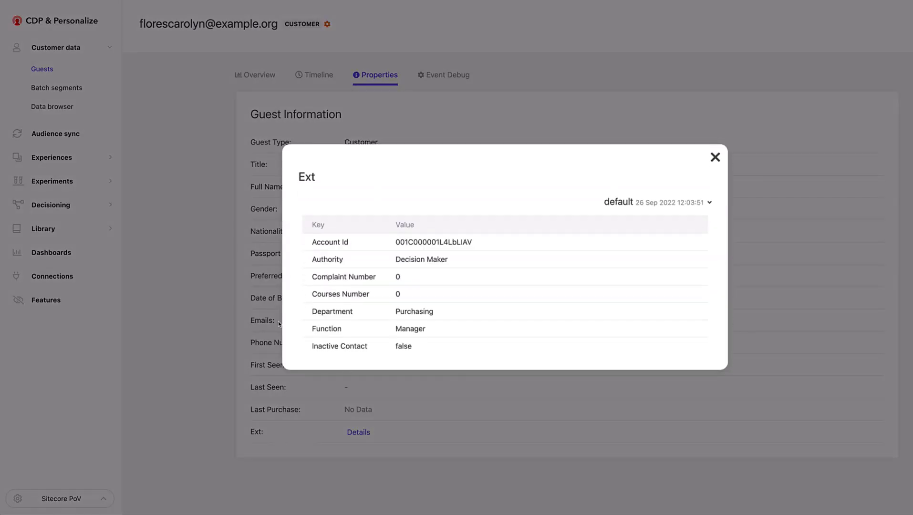
{"action": "left_click_drag", "start_coordinate": [321, 230], "coordinate": [540, 234]}
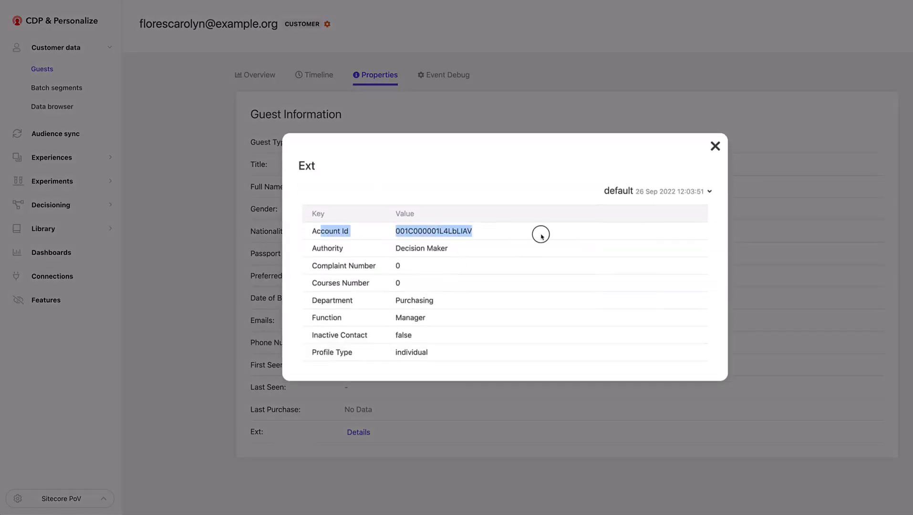
{"action": "left_click_drag", "start_coordinate": [325, 249], "coordinate": [480, 247]}
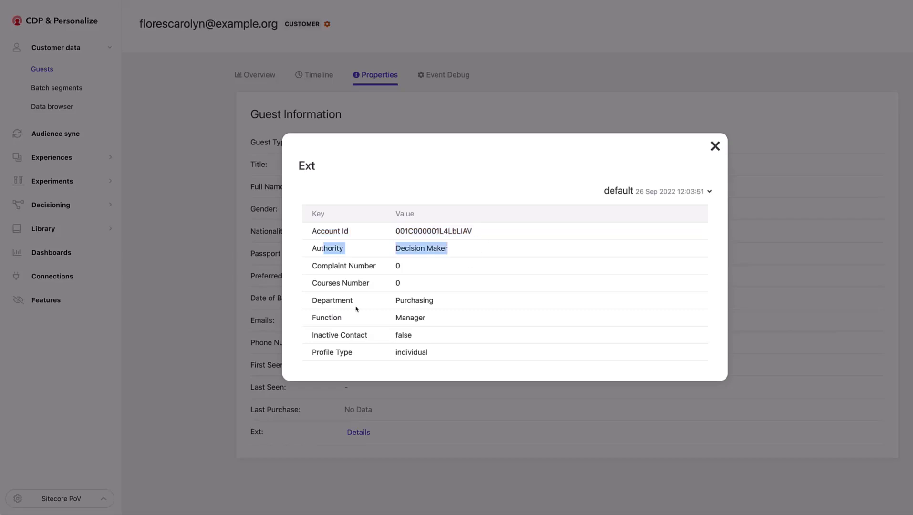
{"action": "left_click_drag", "start_coordinate": [330, 300], "coordinate": [461, 300]}
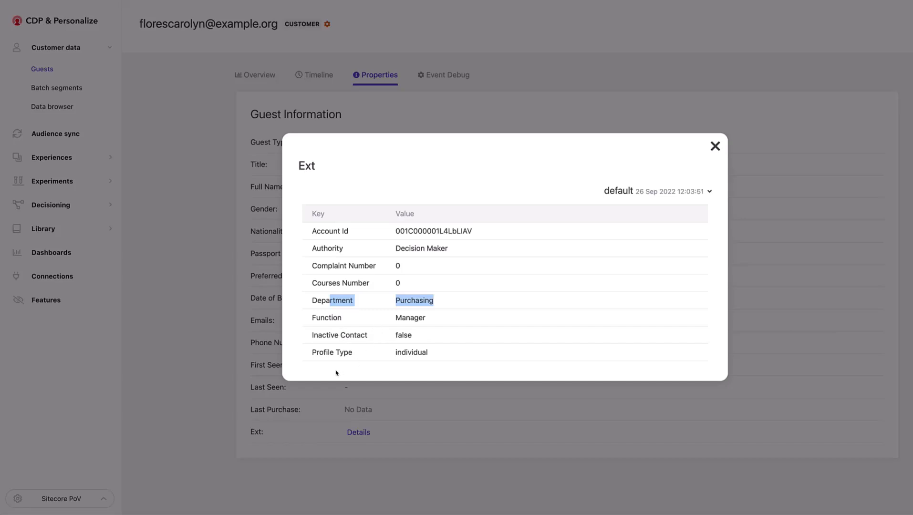
{"action": "left_click_drag", "start_coordinate": [316, 352], "coordinate": [487, 360]}
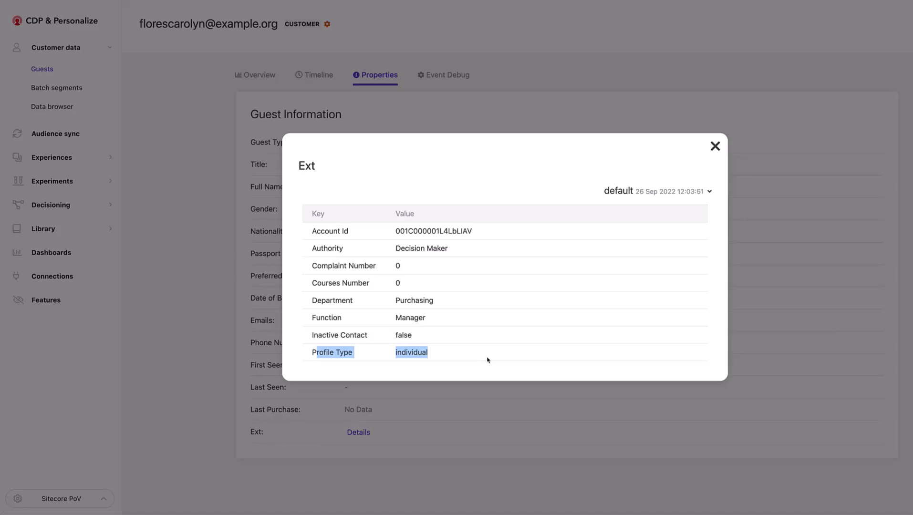
{"action": "double_click", "coordinate": [438, 231]}
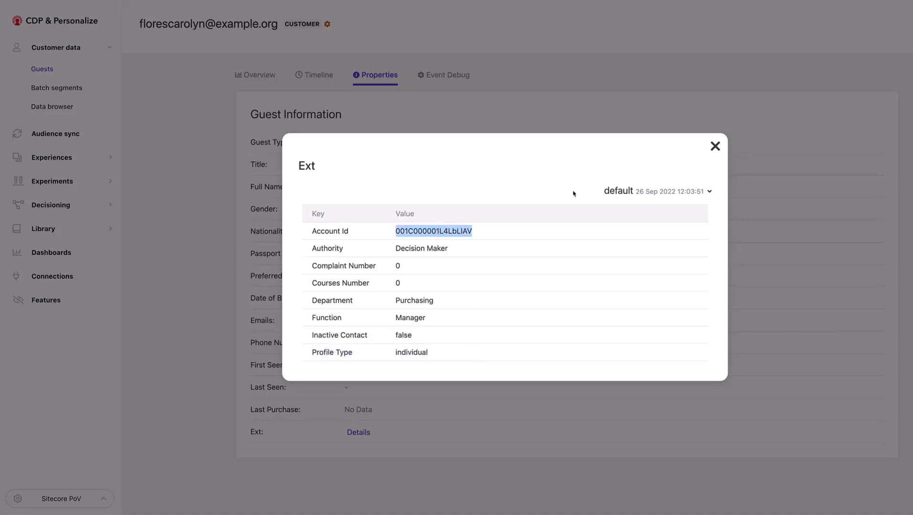
{"action": "left_click", "coordinate": [715, 146]}
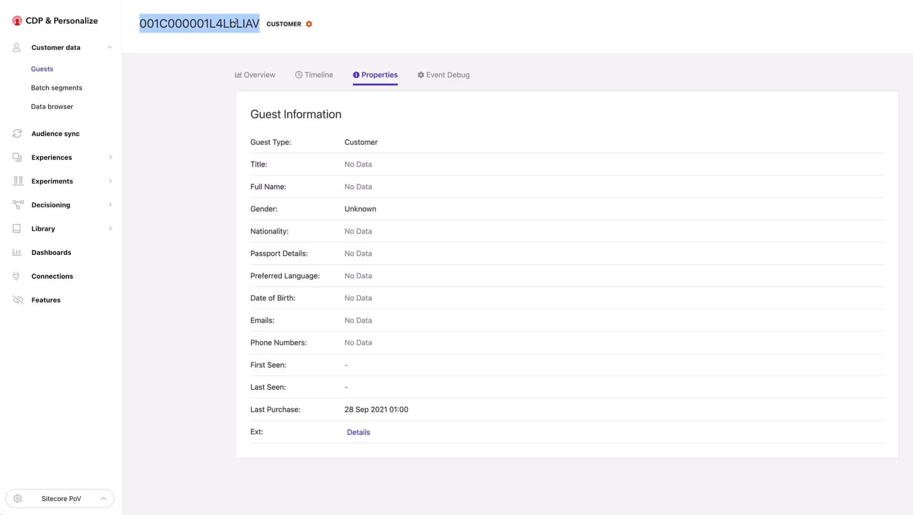
Step: Show the account profile's overview and examine the items of the 09 Dec 2021 order under Recent Products
{"action": "left_click", "coordinate": [298, 80]}
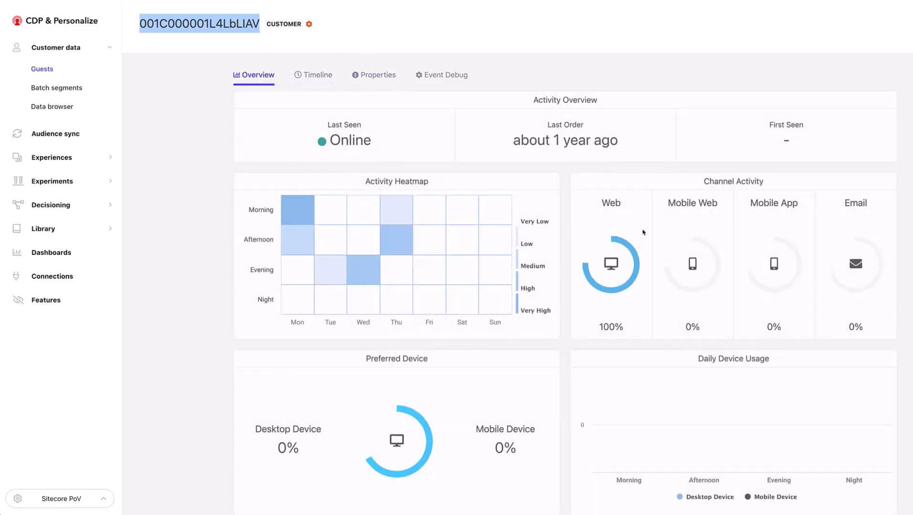
{"action": "scroll", "coordinate": [644, 233], "scroll_direction": "down", "scroll_amount": 4}
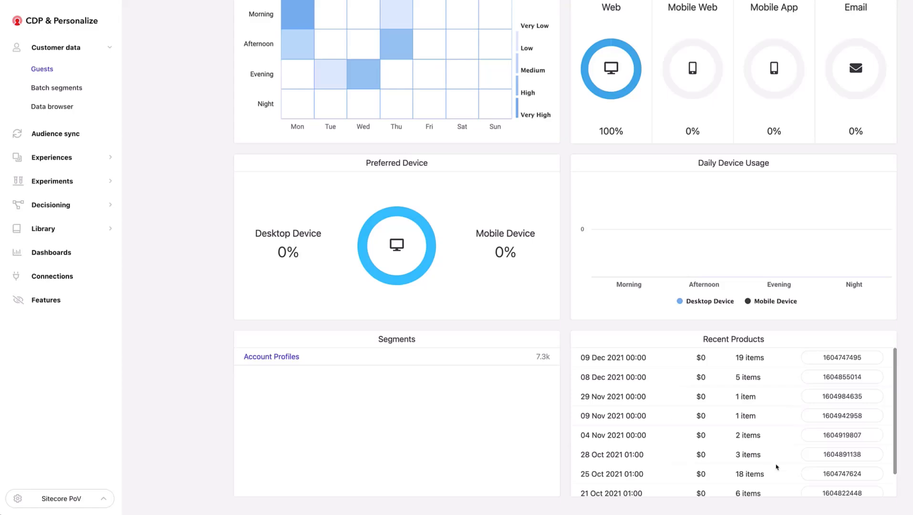
{"action": "left_click", "coordinate": [843, 360]}
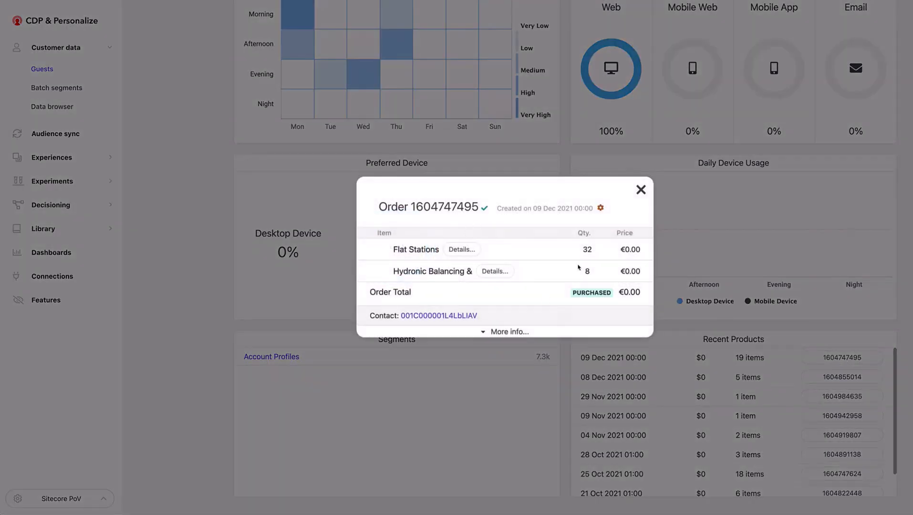
{"action": "left_click", "coordinate": [640, 190]}
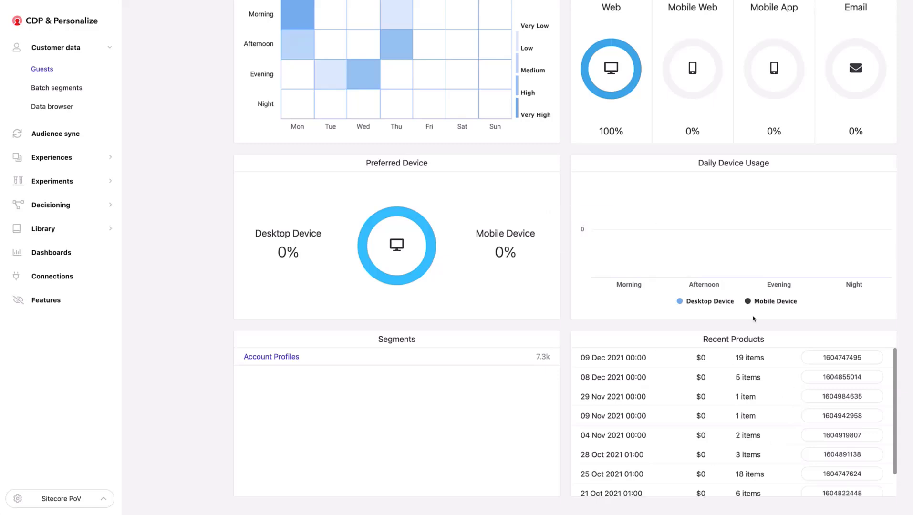
{"action": "scroll", "coordinate": [652, 311], "scroll_direction": "up", "scroll_amount": 4}
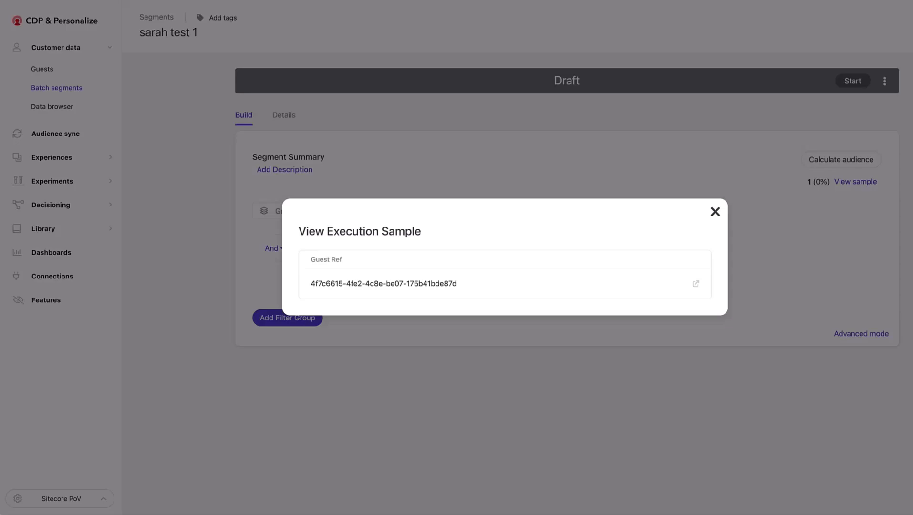
Step: Close the execution sample and open the High Target Individuals batch segment to examine its rules
{"action": "left_click", "coordinate": [707, 213]}
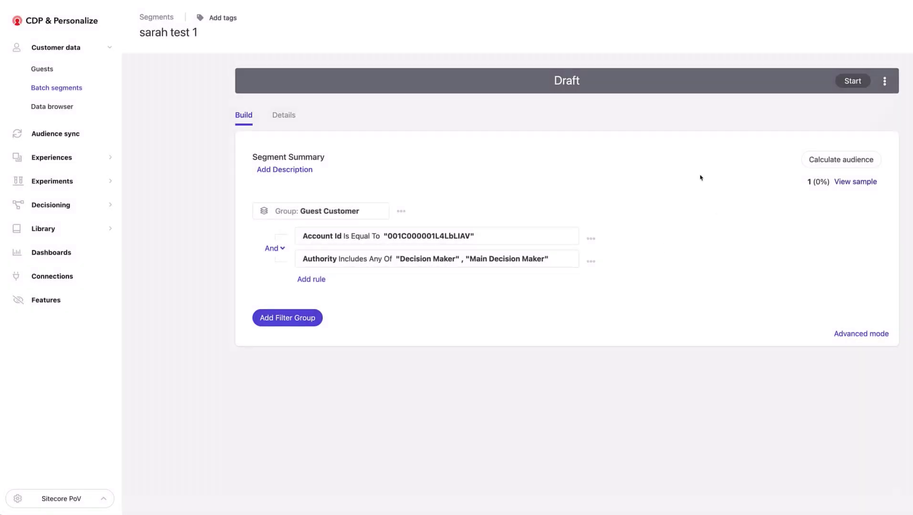
{"action": "left_click", "coordinate": [62, 93]}
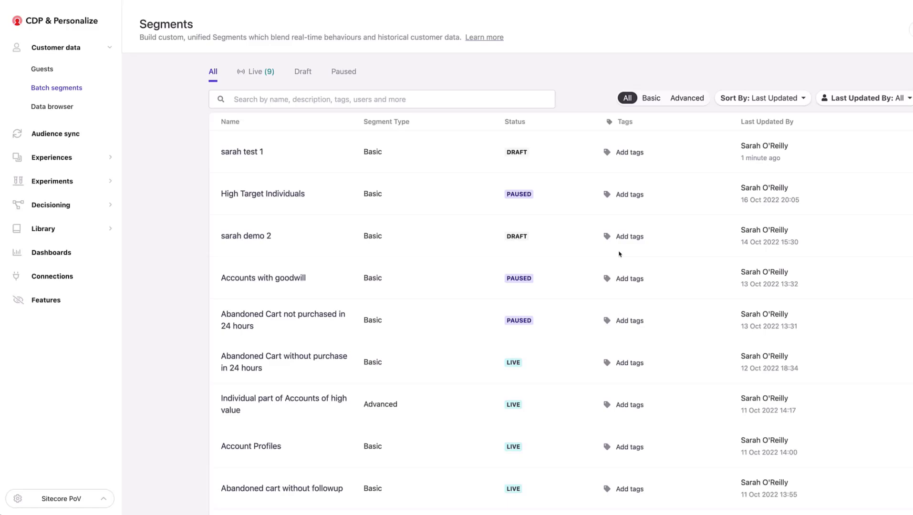
{"action": "left_click", "coordinate": [263, 194]}
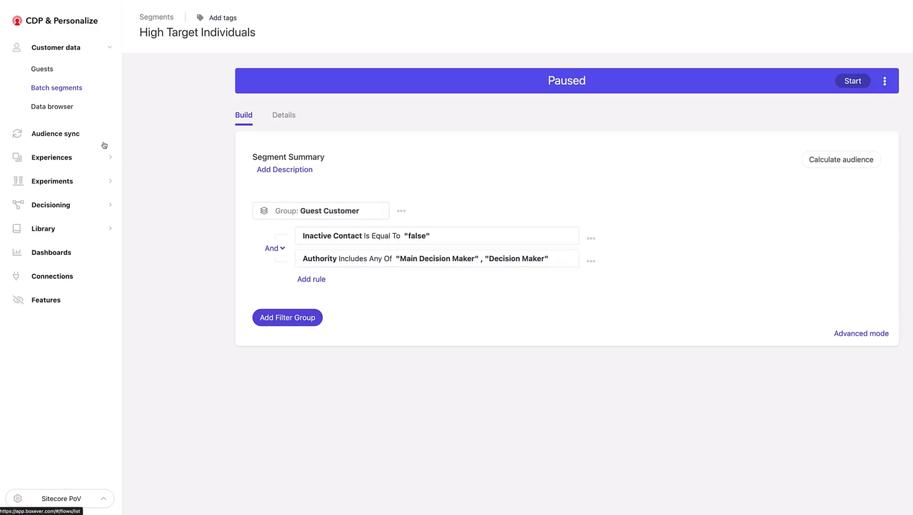
Step: Return to the batch segments and open Accounts with goodwill to examine its two Order Standard groups
{"action": "left_click", "coordinate": [43, 89]}
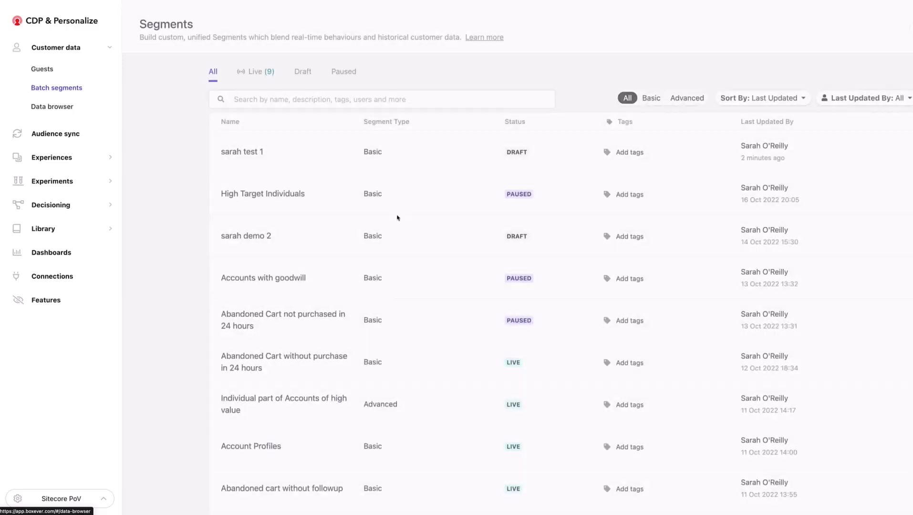
{"action": "scroll", "coordinate": [394, 216], "scroll_direction": "down", "scroll_amount": 1}
{"action": "left_click", "coordinate": [282, 213]}
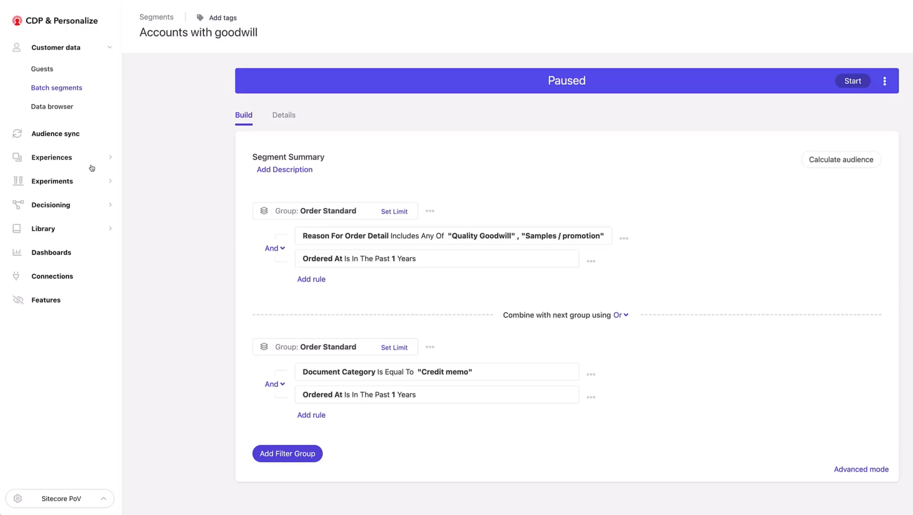
Step: Return to the batch segments and open the advanced segment Individual part of Accounts of high value to examine its SQL query
{"action": "left_click", "coordinate": [74, 93]}
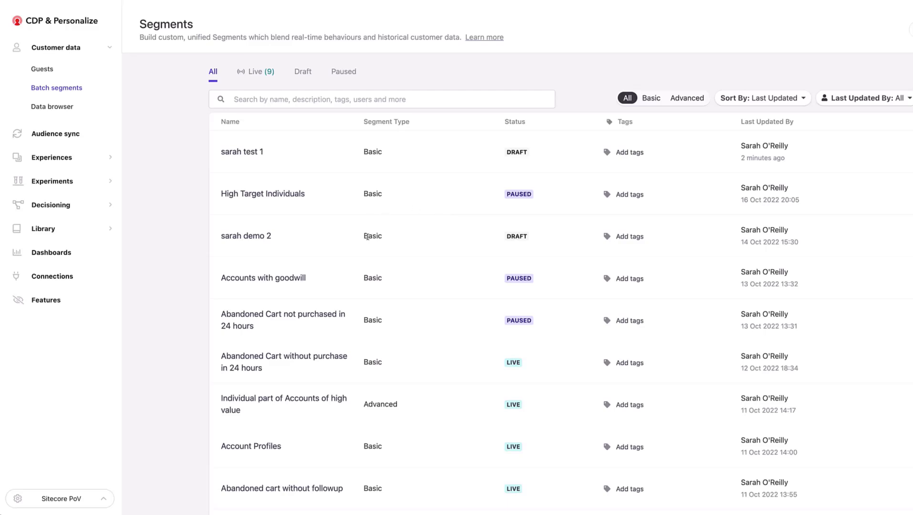
{"action": "scroll", "coordinate": [367, 236], "scroll_direction": "down", "scroll_amount": 3}
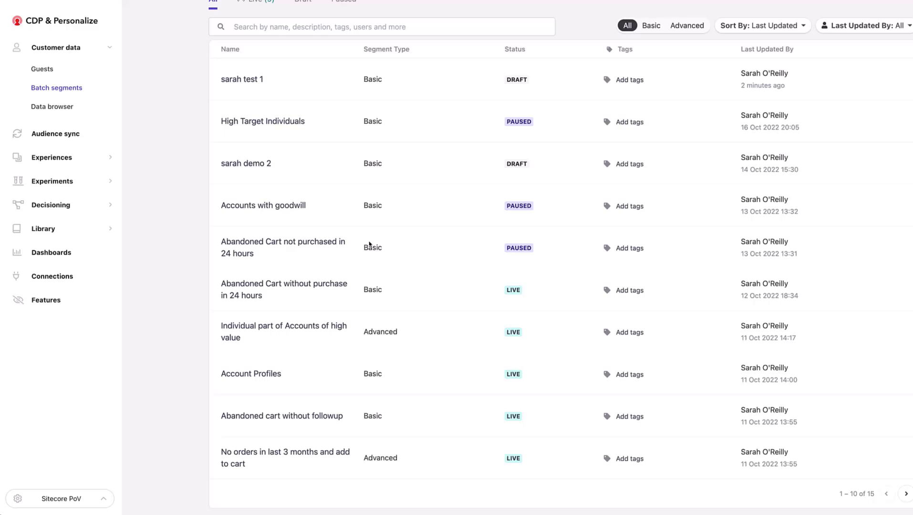
{"action": "left_click", "coordinate": [295, 328]}
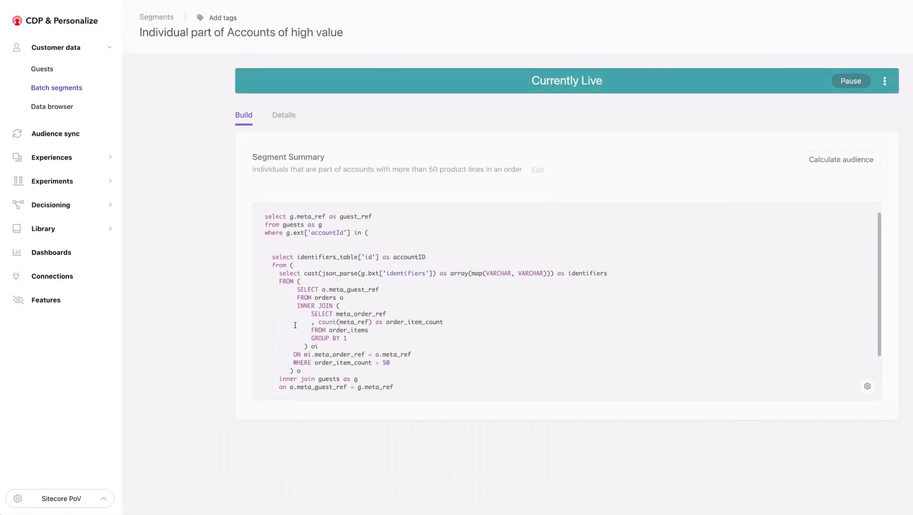
Step: Highlight the segment's name and look over the full SQL query beneath its summary
{"action": "triple_click", "coordinate": [336, 24]}
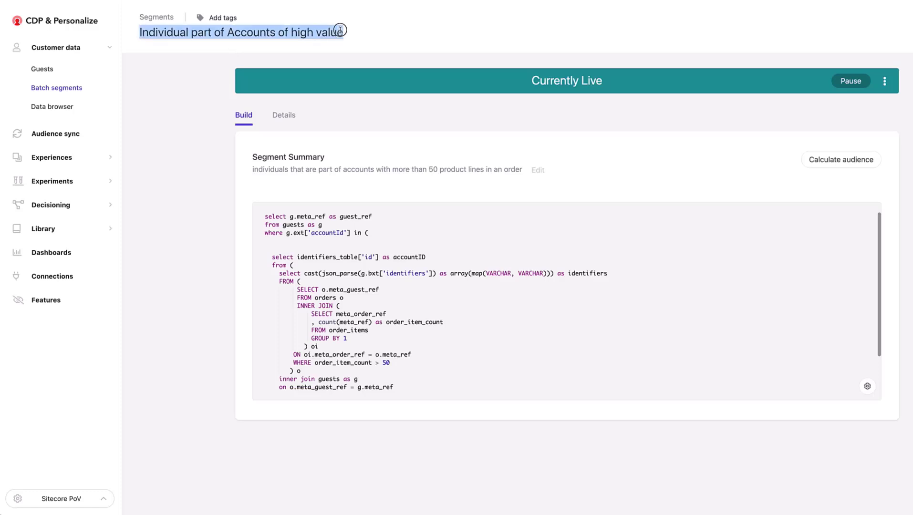
{"action": "left_click", "coordinate": [416, 39]}
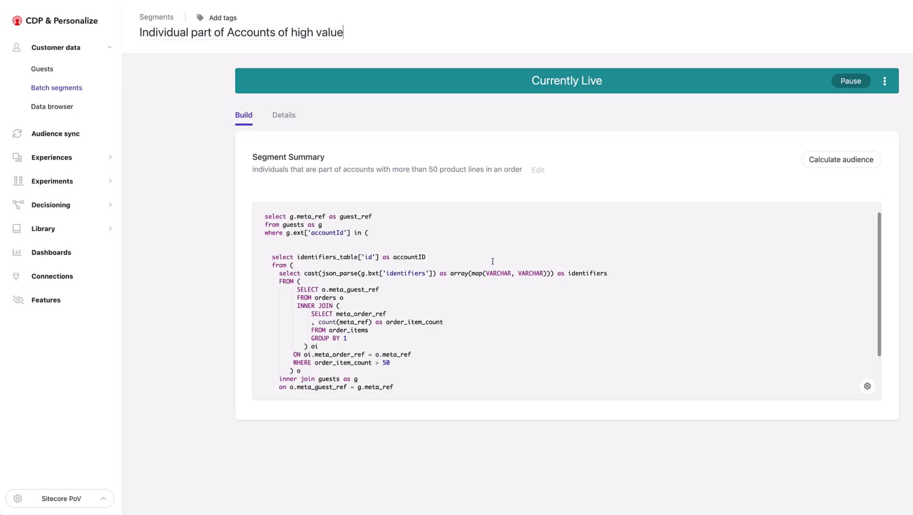
{"action": "scroll", "coordinate": [404, 281], "scroll_direction": "down", "scroll_amount": 3}
{"action": "scroll", "coordinate": [405, 283], "scroll_direction": "up", "scroll_amount": 3}
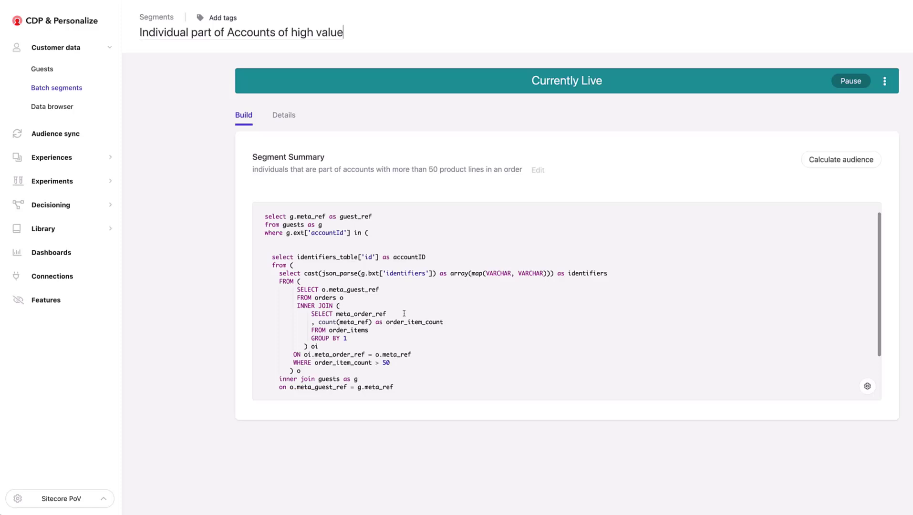
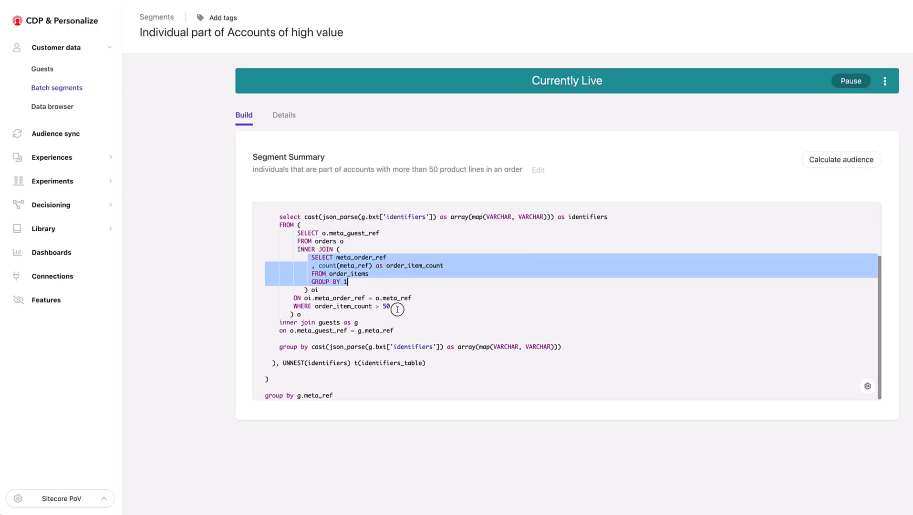
Step: Highlight the subquery that selects orders with more than 50 order items and its join to the guests table
{"action": "left_click_drag", "start_coordinate": [390, 308], "coordinate": [254, 239]}
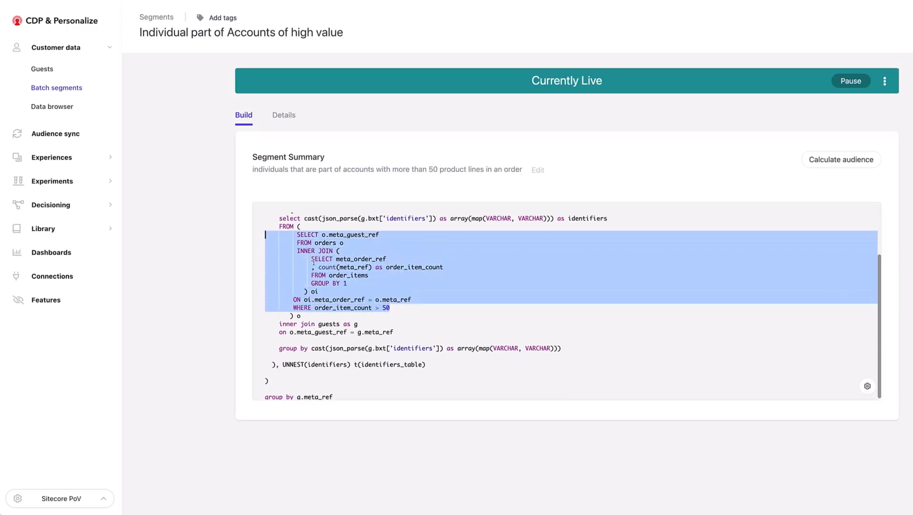
{"action": "scroll", "coordinate": [435, 320], "scroll_direction": "up", "scroll_amount": 1}
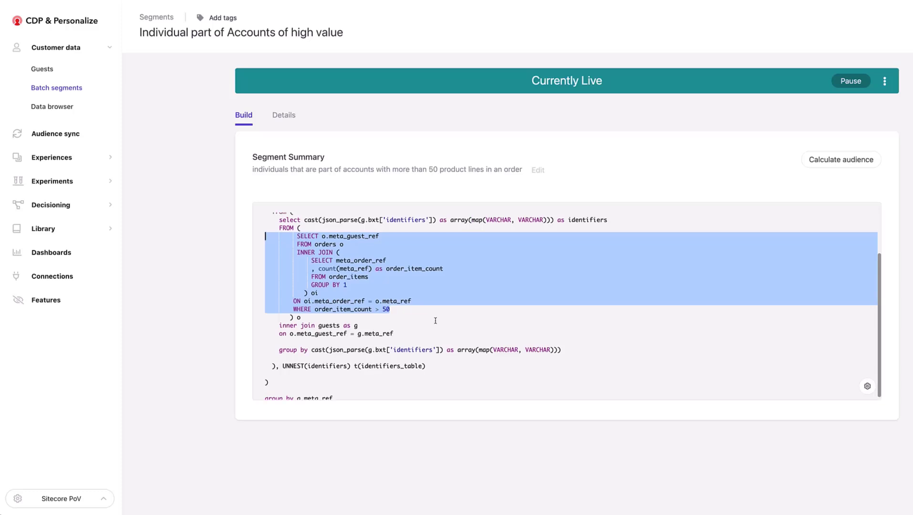
{"action": "scroll", "coordinate": [435, 321], "scroll_direction": "up", "scroll_amount": 3}
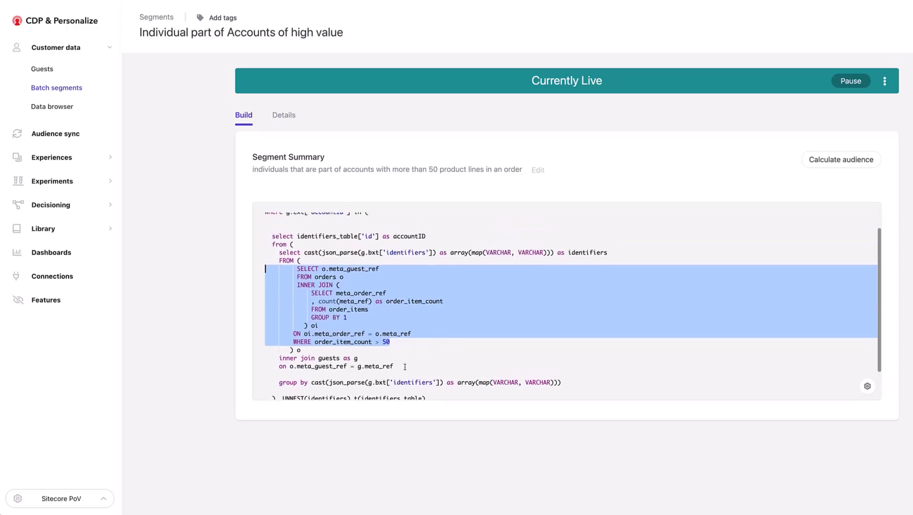
{"action": "left_click_drag", "start_coordinate": [408, 368], "coordinate": [226, 251]}
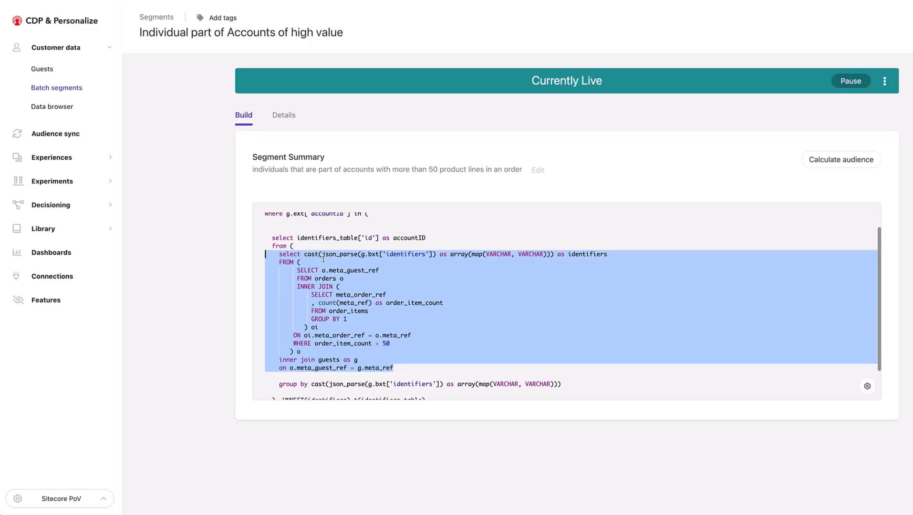
Step: Examine the query line that parses the guests' bxt identifiers from JSON into an array of maps
{"action": "scroll", "coordinate": [510, 290], "scroll_direction": "down", "scroll_amount": 1}
{"action": "left_click", "coordinate": [300, 244]}
{"action": "left_click_drag", "start_coordinate": [315, 236], "coordinate": [614, 239]}
{"action": "scroll", "coordinate": [426, 246], "scroll_direction": "up", "scroll_amount": 1}
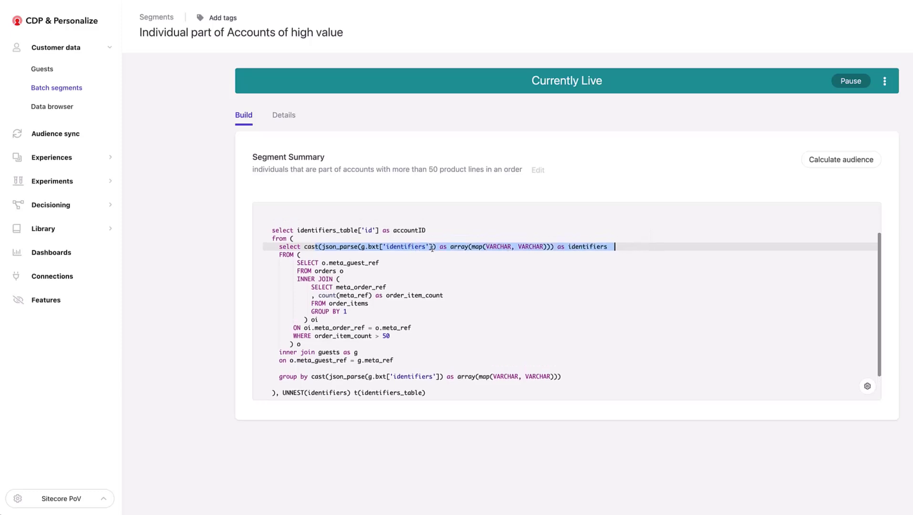
{"action": "scroll", "coordinate": [429, 260], "scroll_direction": "up", "scroll_amount": 3}
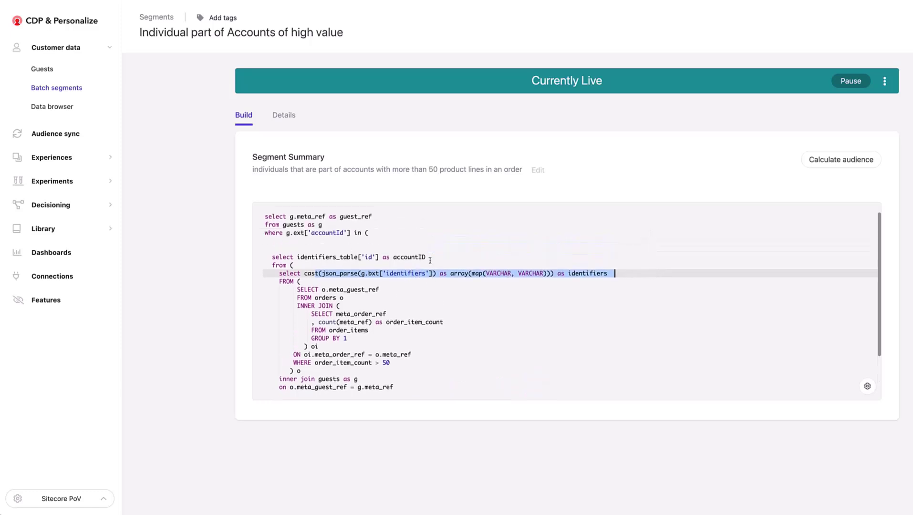
{"action": "scroll", "coordinate": [430, 260], "scroll_direction": "down", "scroll_amount": 5}
{"action": "scroll", "coordinate": [314, 252], "scroll_direction": "up", "scroll_amount": 4}
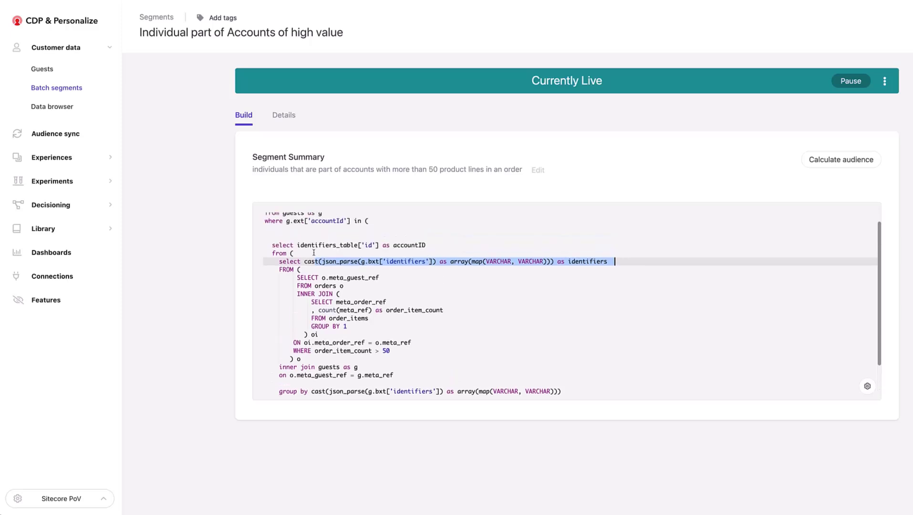
Step: Highlight the subquery returning account IDs and the outer select that filters guests by their accountId extension
{"action": "left_click_drag", "start_coordinate": [267, 247], "coordinate": [566, 386]}
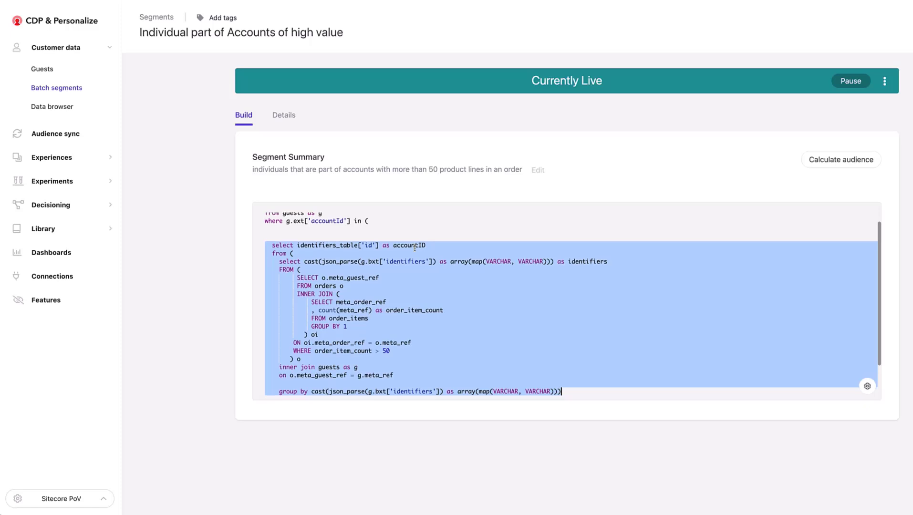
{"action": "scroll", "coordinate": [414, 253], "scroll_direction": "down", "scroll_amount": 2}
{"action": "scroll", "coordinate": [414, 248], "scroll_direction": "up", "scroll_amount": 3}
{"action": "scroll", "coordinate": [381, 278], "scroll_direction": "down", "scroll_amount": 2}
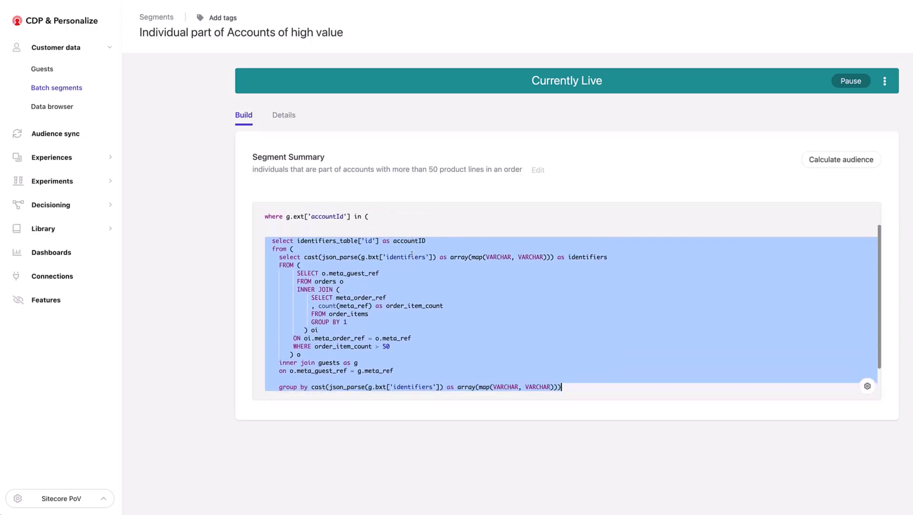
{"action": "scroll", "coordinate": [312, 236], "scroll_direction": "up", "scroll_amount": 2}
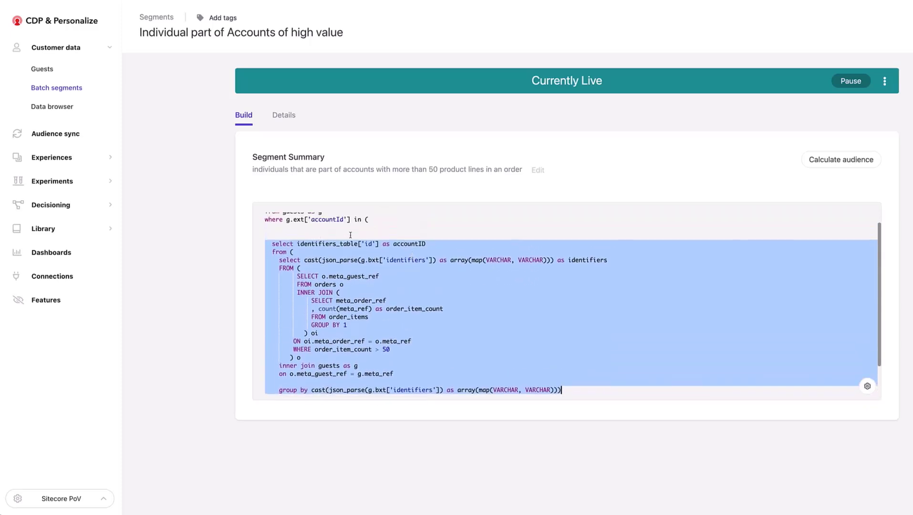
{"action": "scroll", "coordinate": [350, 235], "scroll_direction": "up", "scroll_amount": 1}
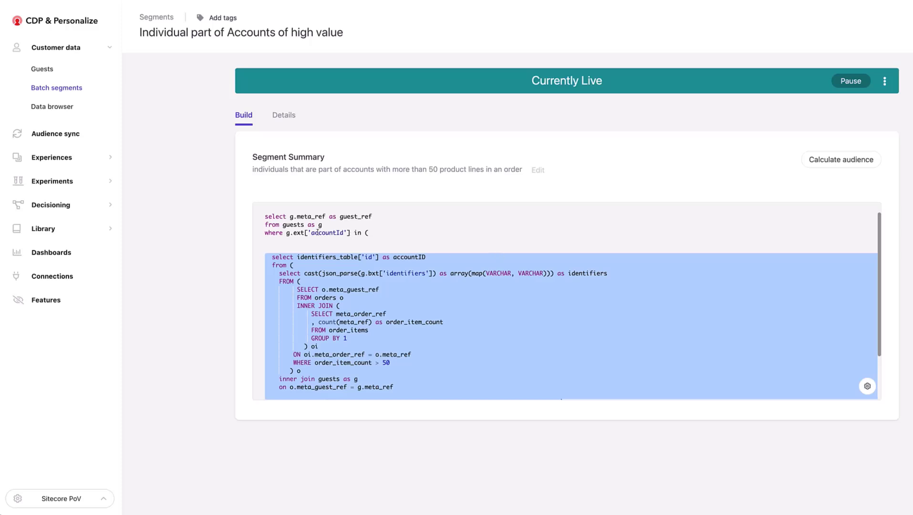
{"action": "left_click_drag", "start_coordinate": [286, 233], "coordinate": [361, 233]}
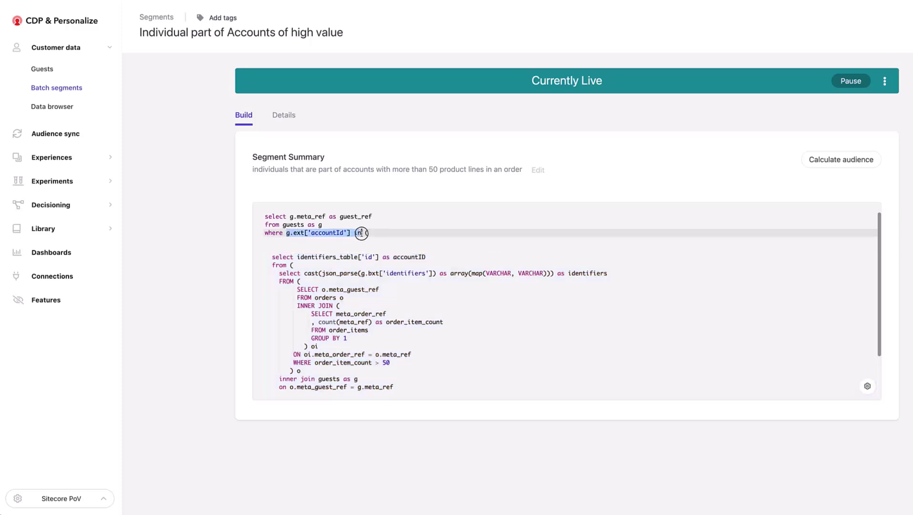
{"action": "left_click_drag", "start_coordinate": [289, 216], "coordinate": [362, 233]}
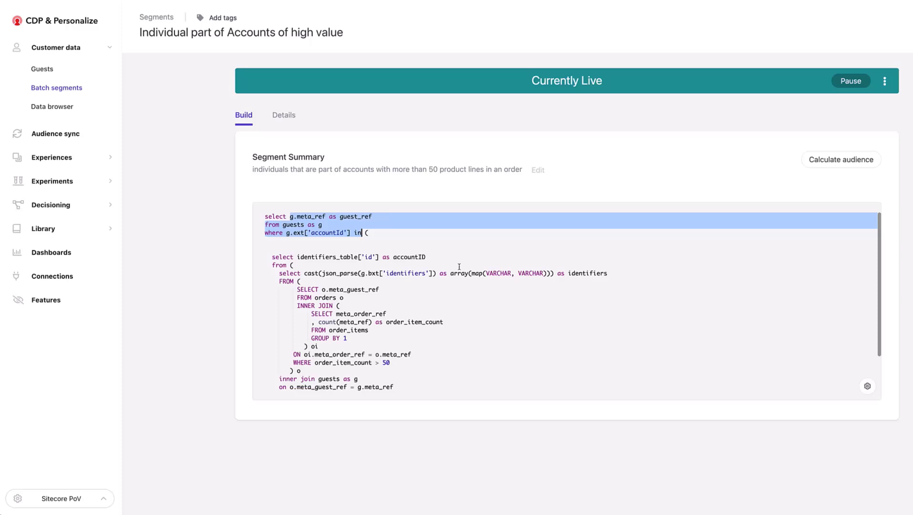
Step: Calculate the segment's audience, view its execution sample and close the sample
{"action": "left_click", "coordinate": [825, 161]}
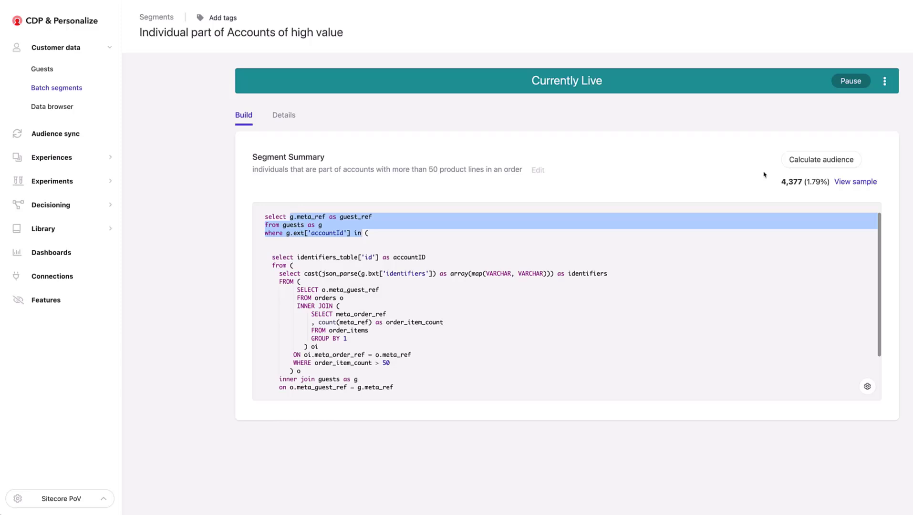
{"action": "left_click_drag", "start_coordinate": [779, 181], "coordinate": [829, 182]}
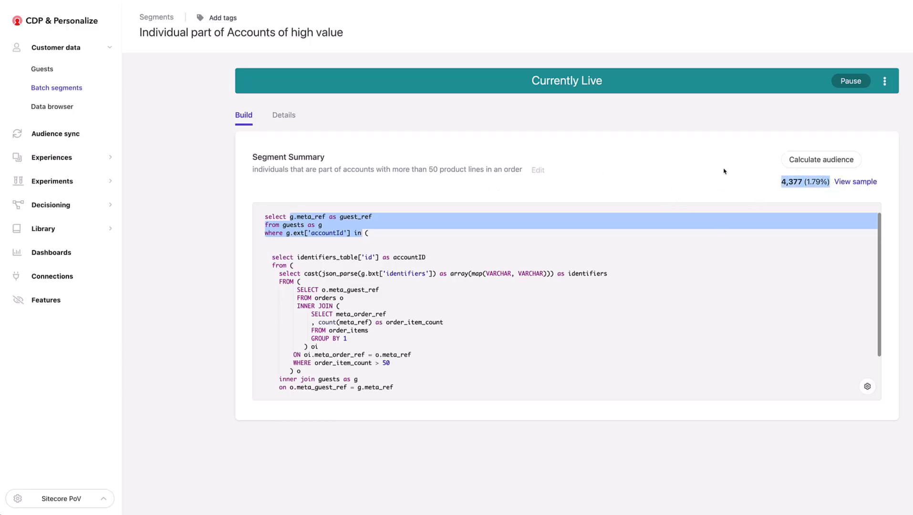
{"action": "left_click", "coordinate": [846, 182]}
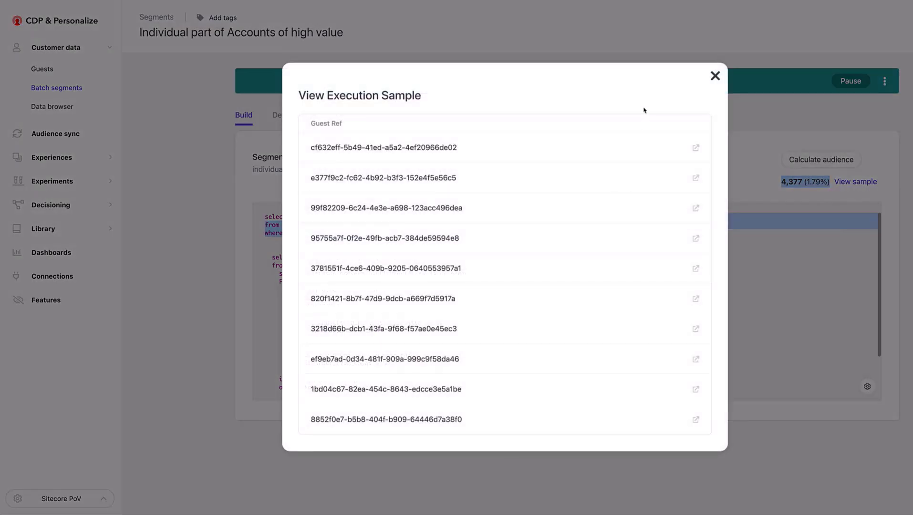
{"action": "left_click", "coordinate": [715, 76]}
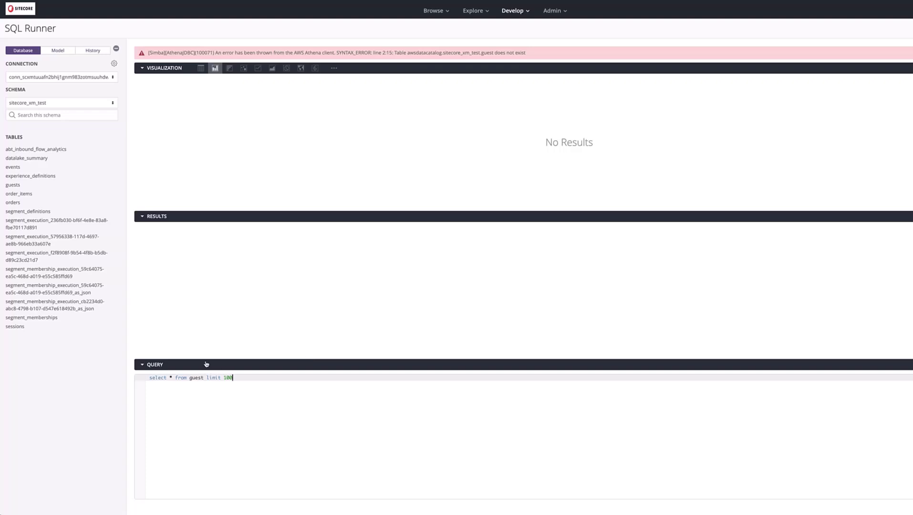
Step: Switch to SQL Runner, correct the query to "select * from guests limit 100", run it and collapse the visualization
{"action": "left_click", "coordinate": [206, 377]}
{"action": "type", "text": "s"}
{"action": "key", "text": "ctrl+Return"}
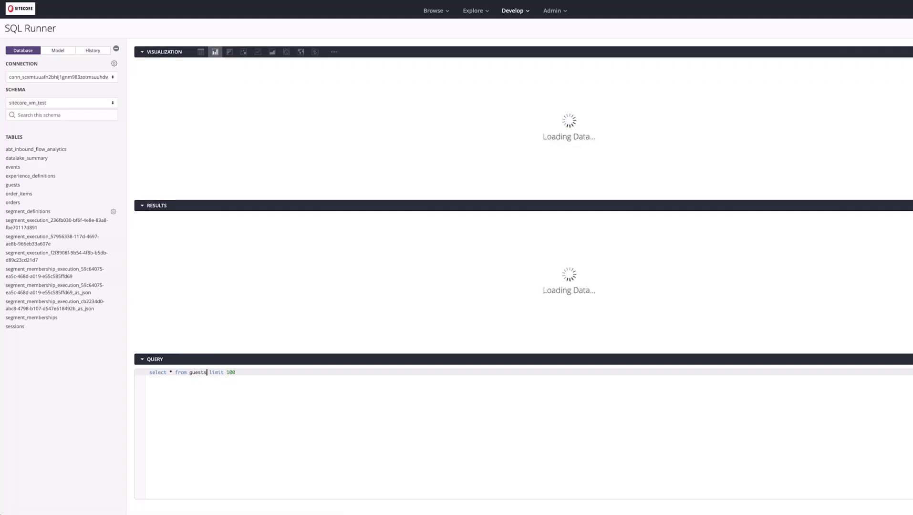
{"action": "left_click", "coordinate": [157, 52]}
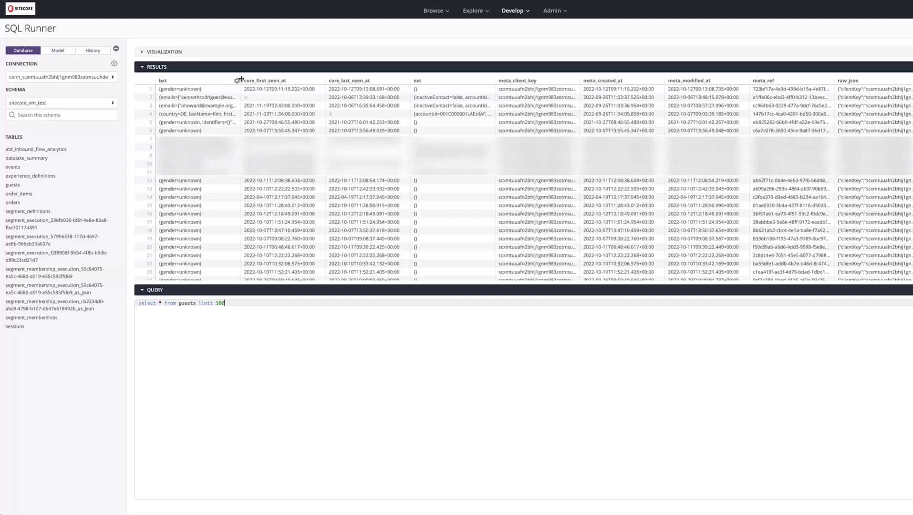
Step: Widen the bxt column and enlarge row 4's full bxt value to examine the guest's identifiers
{"action": "left_click_drag", "start_coordinate": [241, 80], "coordinate": [507, 81]}
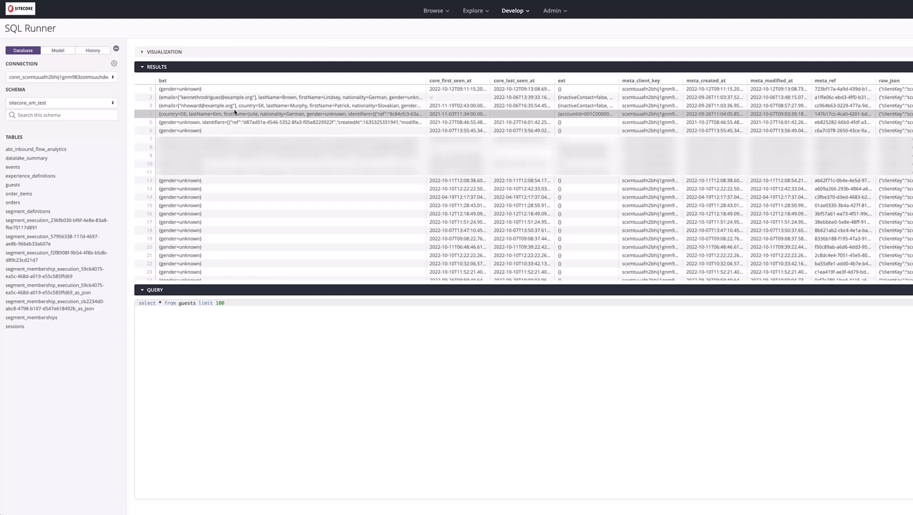
{"action": "double_click", "coordinate": [362, 115]}
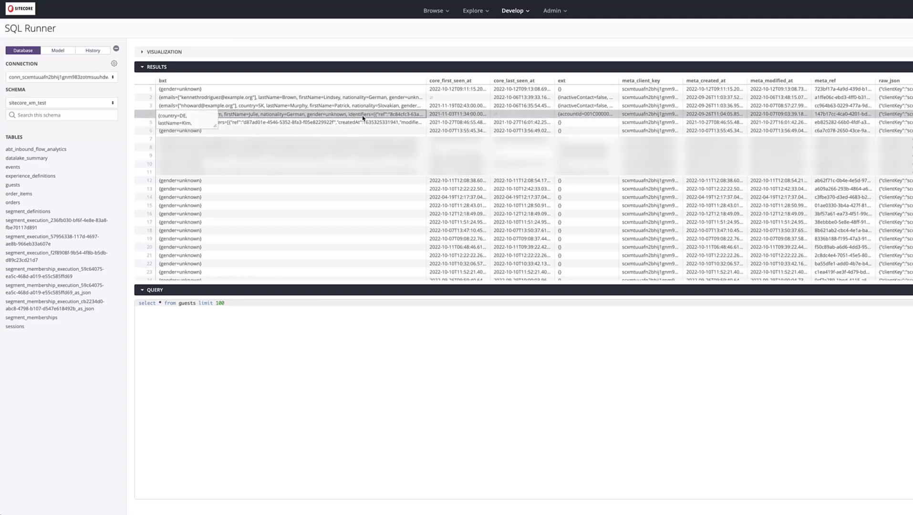
{"action": "left_click_drag", "start_coordinate": [214, 126], "coordinate": [545, 260]}
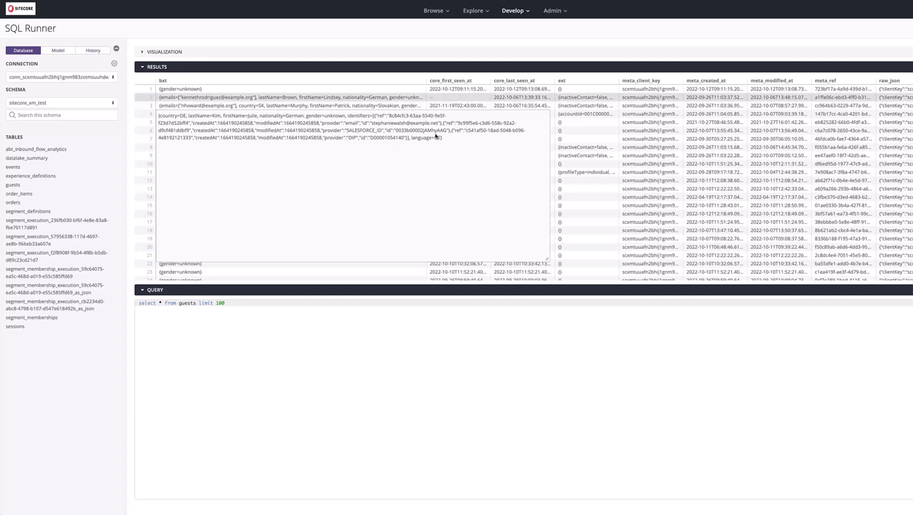
Step: Close the enlarged bxt value, then open and enlarge row 2's ext value to examine the guest's extension attributes
{"action": "left_click", "coordinate": [584, 68]}
{"action": "left_click", "coordinate": [479, 68]}
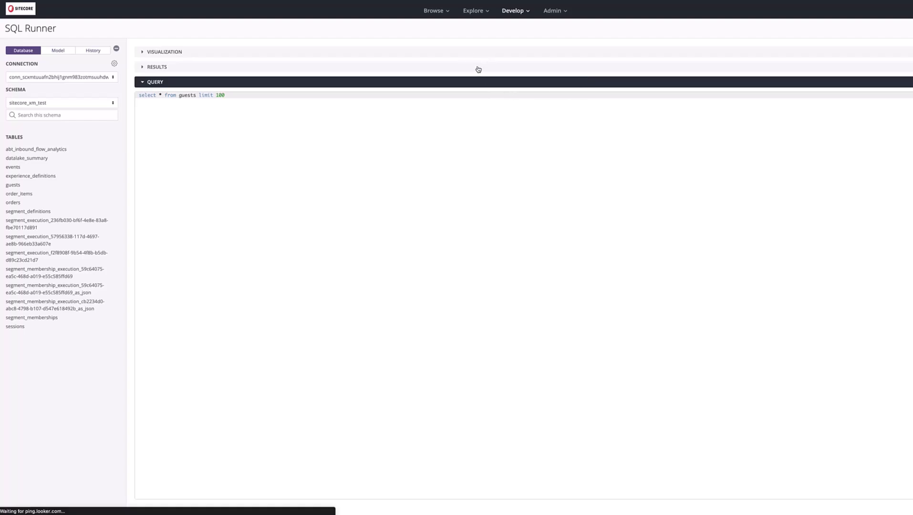
{"action": "left_click", "coordinate": [615, 98]}
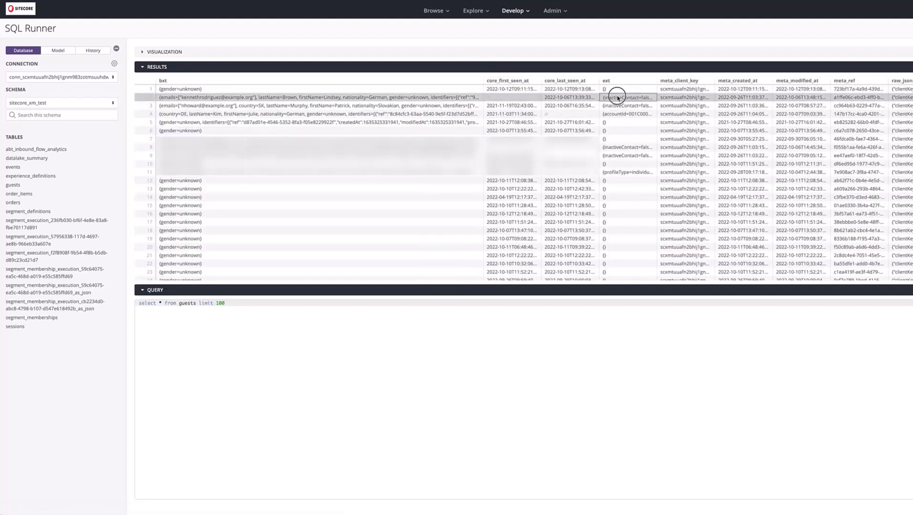
{"action": "left_click_drag", "start_coordinate": [661, 110], "coordinate": [886, 270]}
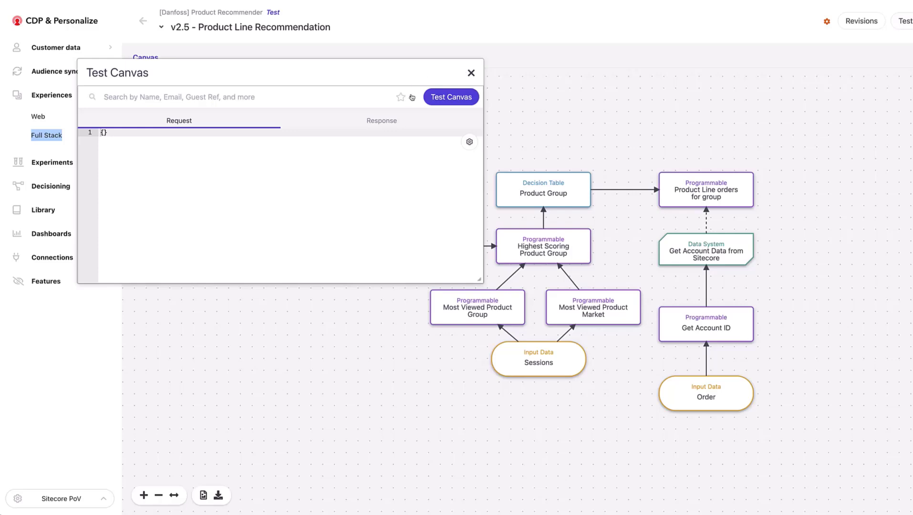
Step: Test the v2.5 - Product Line Recommendation canvas in CDP & Personalize with the second recently searched guest, and enlarge the test window
{"action": "left_click", "coordinate": [412, 98]}
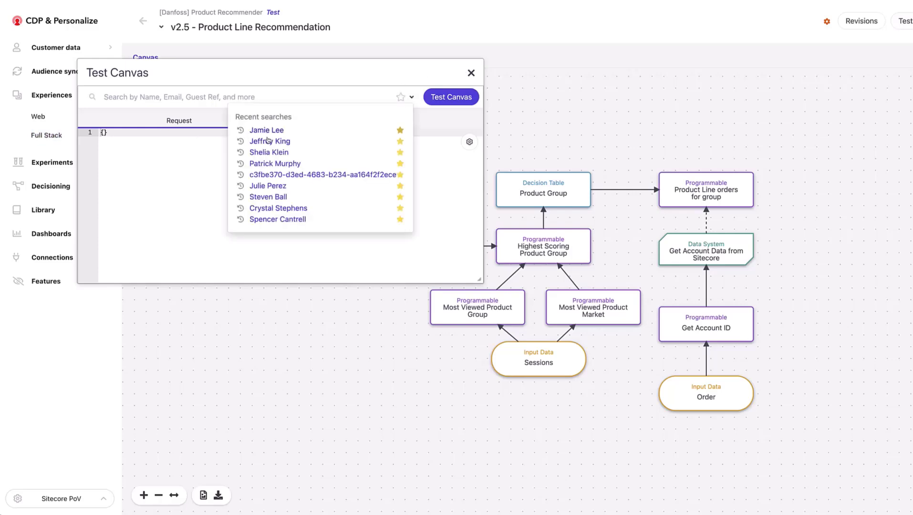
{"action": "left_click", "coordinate": [268, 140]}
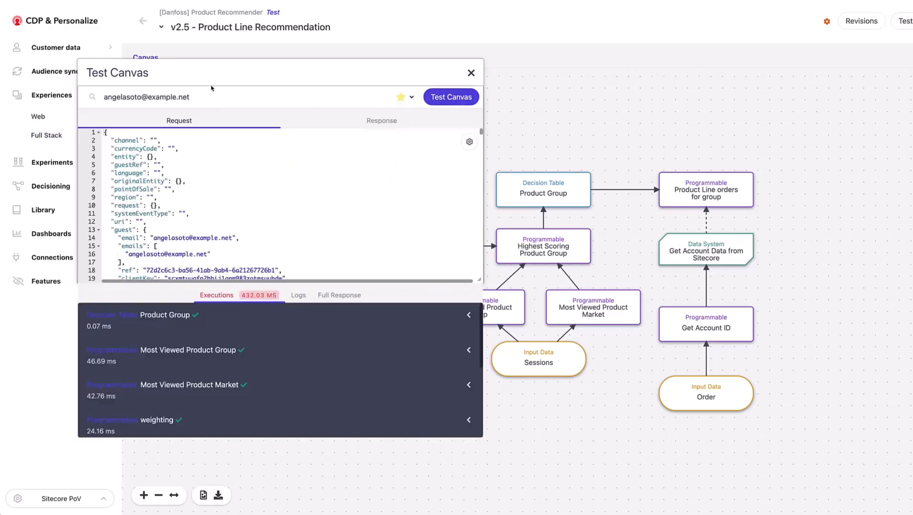
{"action": "left_click_drag", "start_coordinate": [212, 75], "coordinate": [372, 82]}
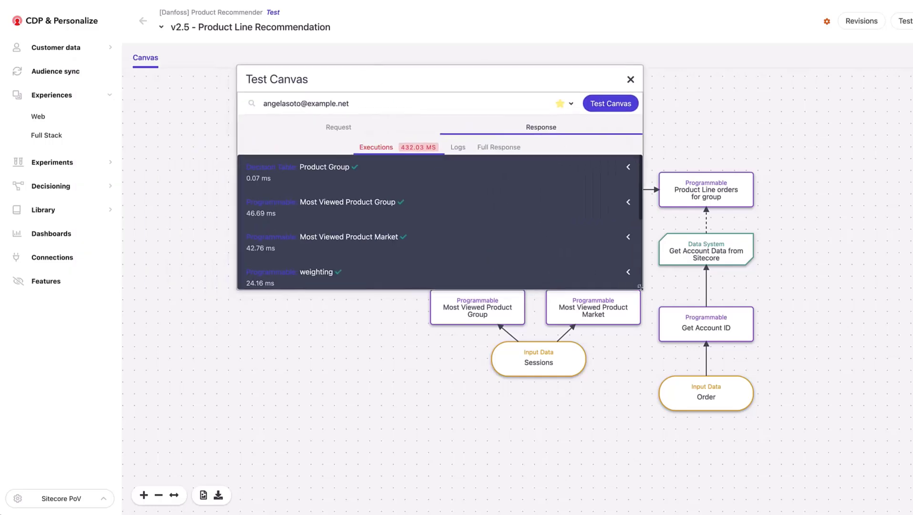
{"action": "left_click_drag", "start_coordinate": [640, 286], "coordinate": [792, 450]}
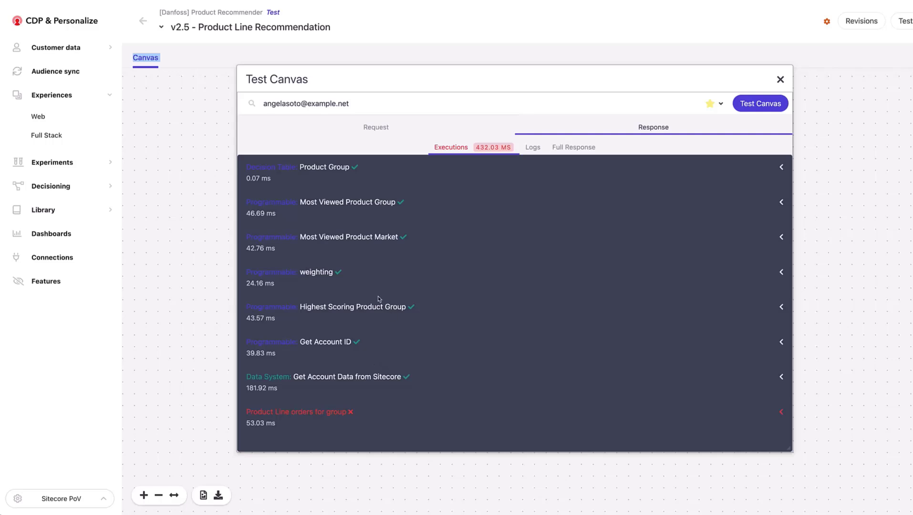
Step: Expand the Get Account ID execution and its entry 0 to examine the returned account ID
{"action": "left_click", "coordinate": [327, 342]}
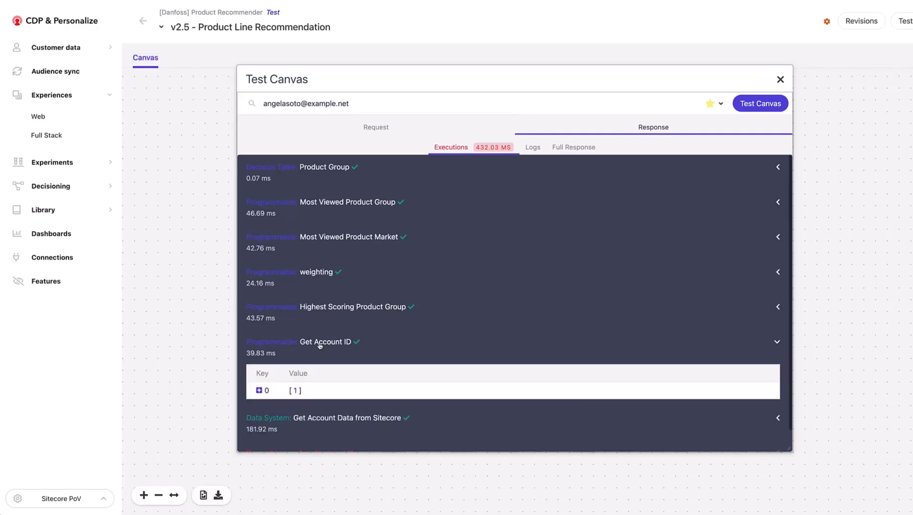
{"action": "left_click", "coordinate": [271, 387]}
{"action": "scroll", "coordinate": [424, 324], "scroll_direction": "down", "scroll_amount": 1}
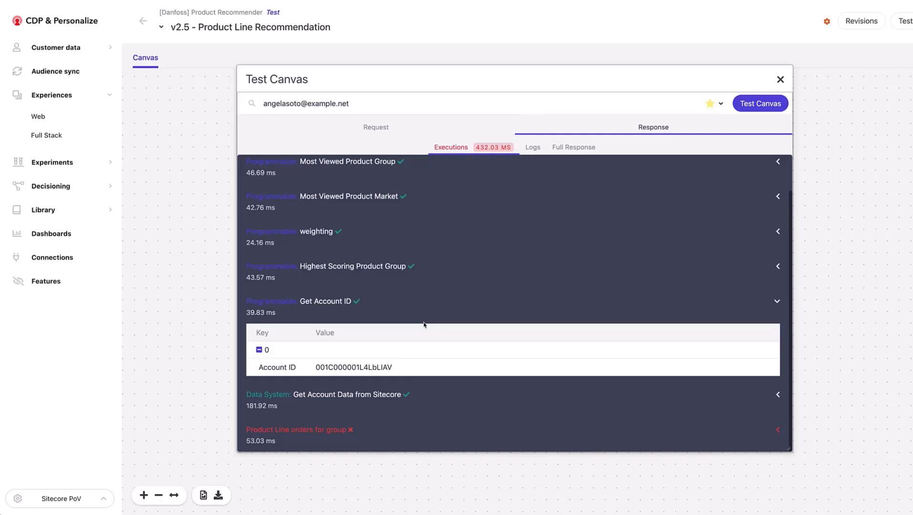
Step: Expand the Get Account Data from Sitecore execution down to its Guest entry to examine the returned account record
{"action": "left_click", "coordinate": [307, 396]}
{"action": "scroll", "coordinate": [343, 359], "scroll_direction": "down", "scroll_amount": 1}
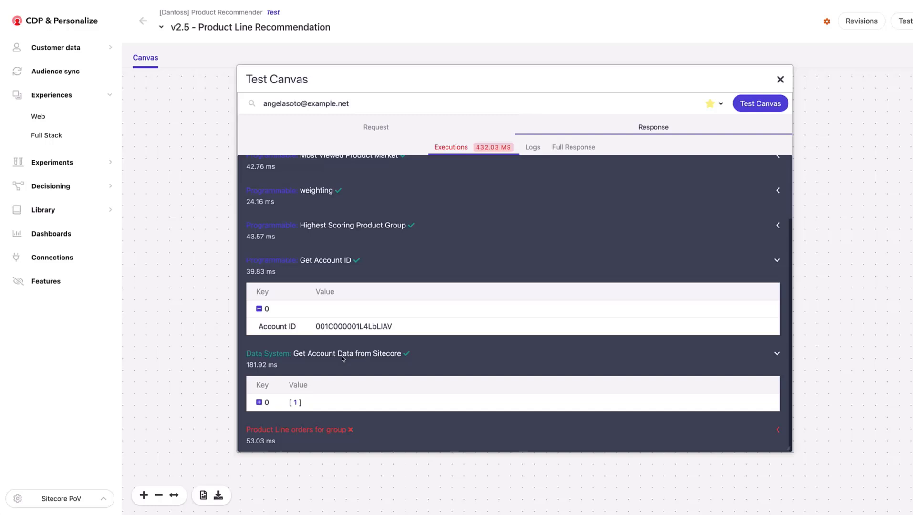
{"action": "left_click", "coordinate": [275, 396]}
{"action": "scroll", "coordinate": [289, 401], "scroll_direction": "down", "scroll_amount": 1}
{"action": "left_click", "coordinate": [329, 402]}
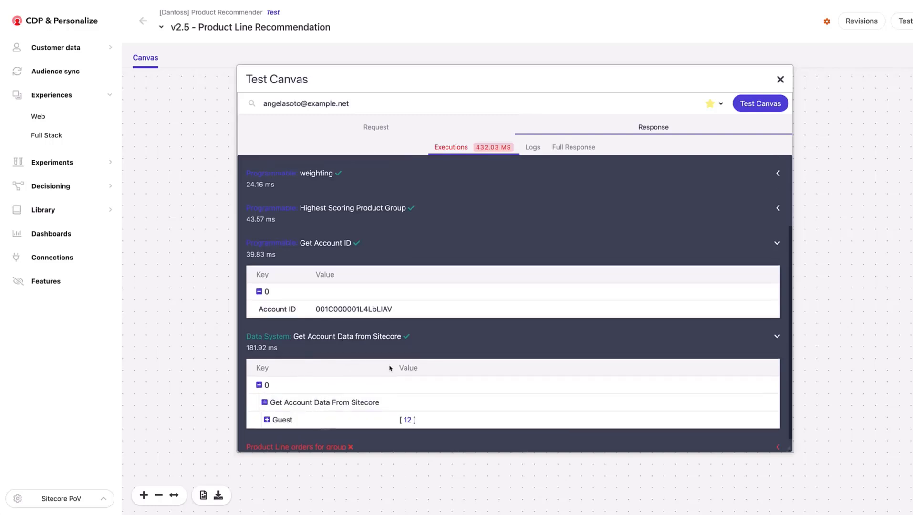
{"action": "scroll", "coordinate": [390, 368], "scroll_direction": "down", "scroll_amount": 1}
{"action": "left_click", "coordinate": [361, 400]}
{"action": "scroll", "coordinate": [424, 359], "scroll_direction": "down", "scroll_amount": 5}
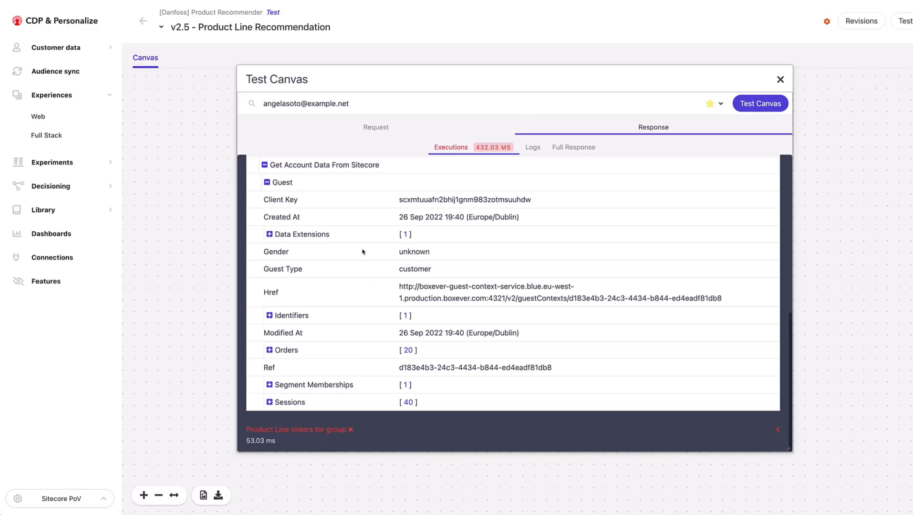
Step: Expand the guest's Data Extensions, entry 0 and Values to examine the account attributes, then collapse the results and close the test window
{"action": "left_click", "coordinate": [314, 235]}
{"action": "left_click", "coordinate": [301, 252]}
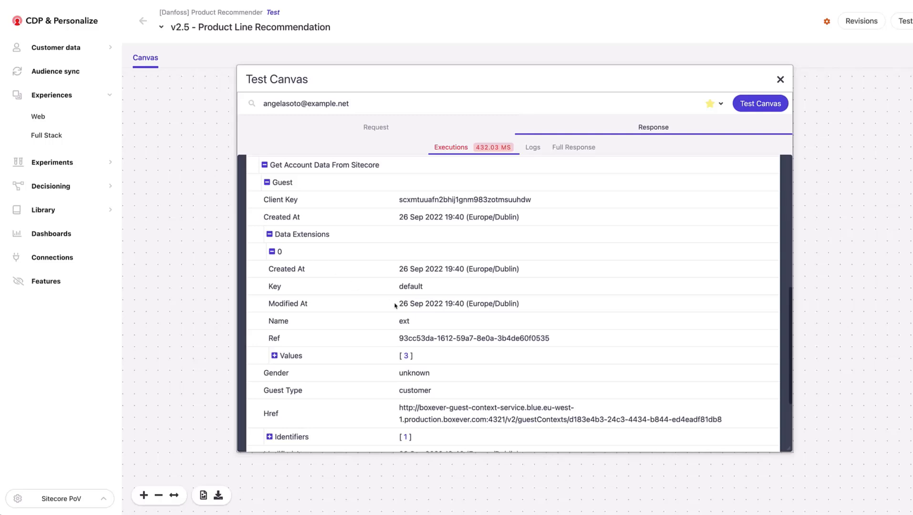
{"action": "left_click", "coordinate": [286, 354]}
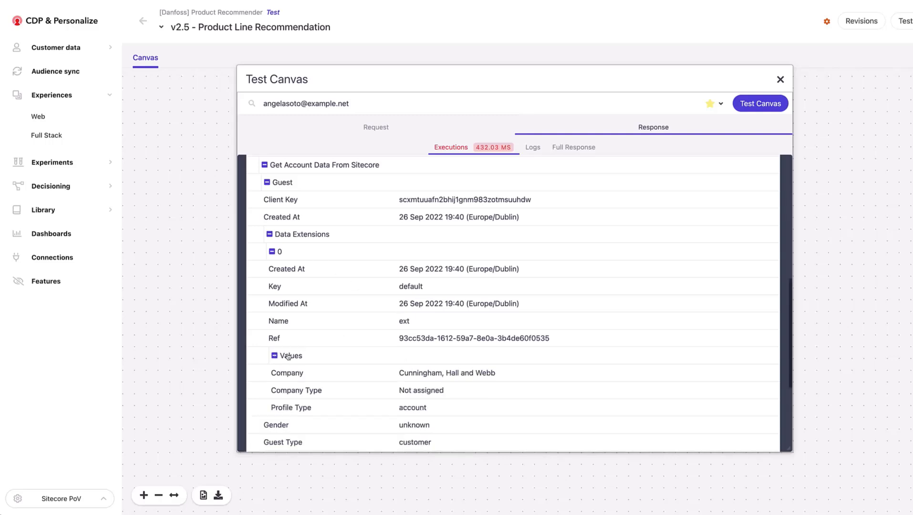
{"action": "triple_click", "coordinate": [435, 371]}
{"action": "scroll", "coordinate": [432, 329], "scroll_direction": "up", "scroll_amount": 5}
{"action": "scroll", "coordinate": [432, 329], "scroll_direction": "up", "scroll_amount": 1}
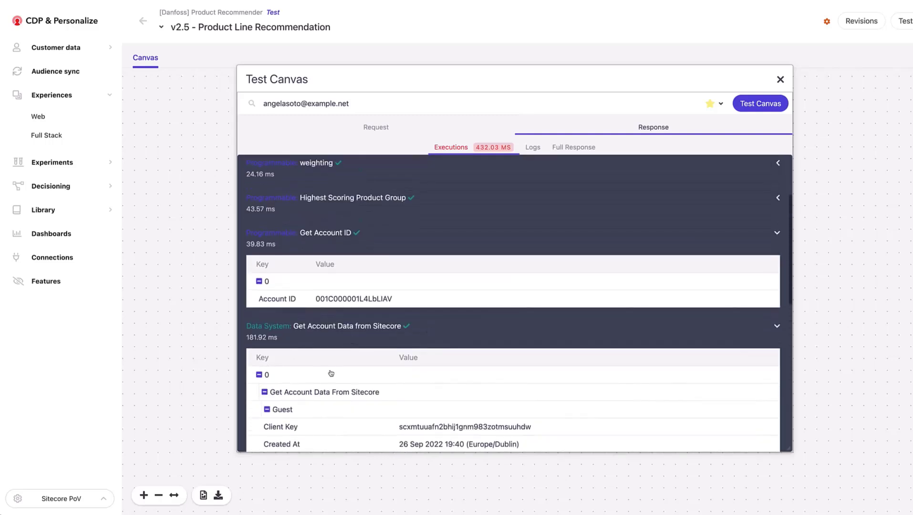
{"action": "left_click", "coordinate": [287, 376]}
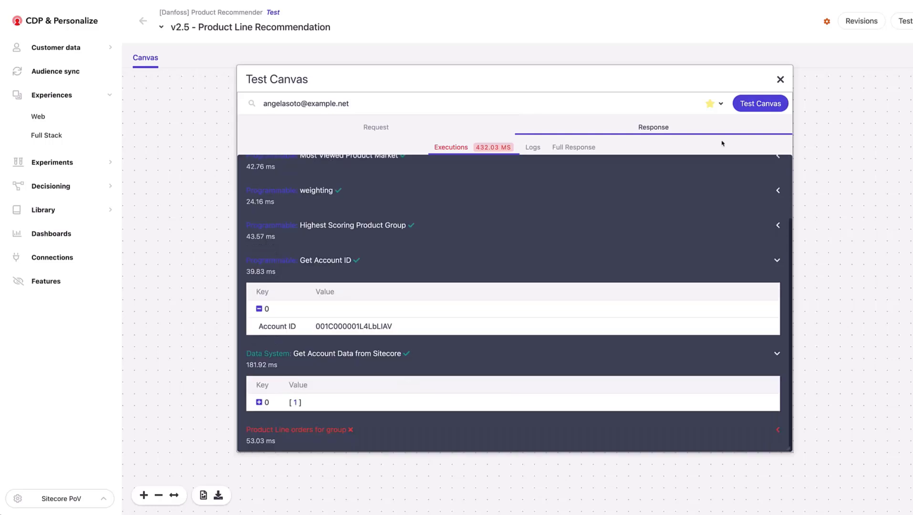
{"action": "left_click", "coordinate": [780, 80]}
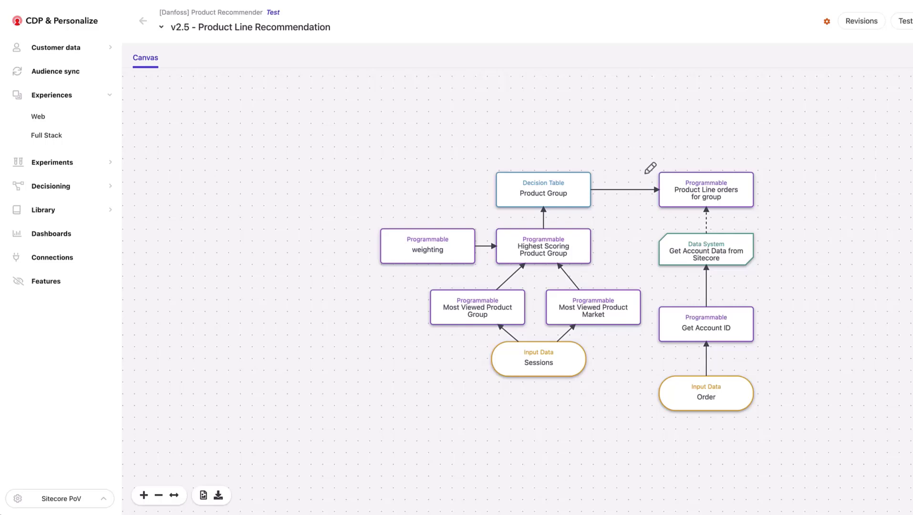
Step: Open the Get Account Data from Sitecore node to examine its accountId input, then highlight the POST URI on its connection page
{"action": "left_click", "coordinate": [650, 229]}
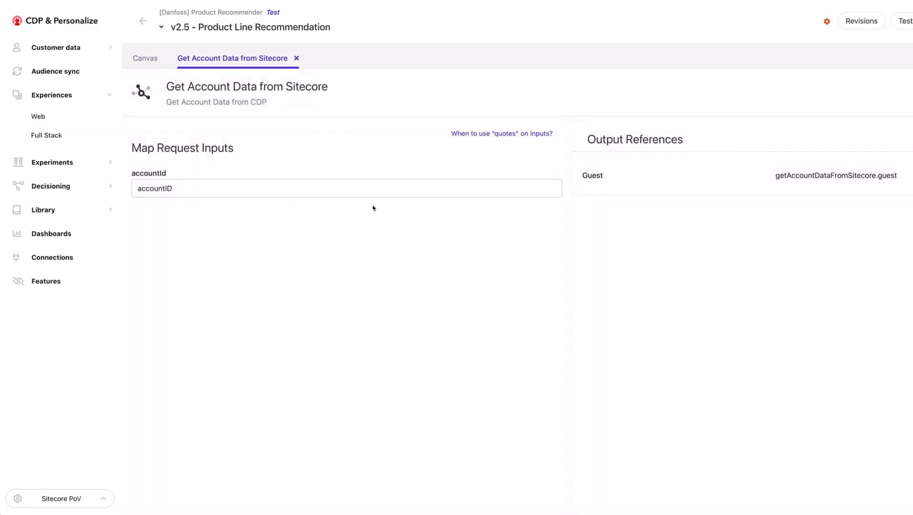
{"action": "left_click", "coordinate": [153, 190]}
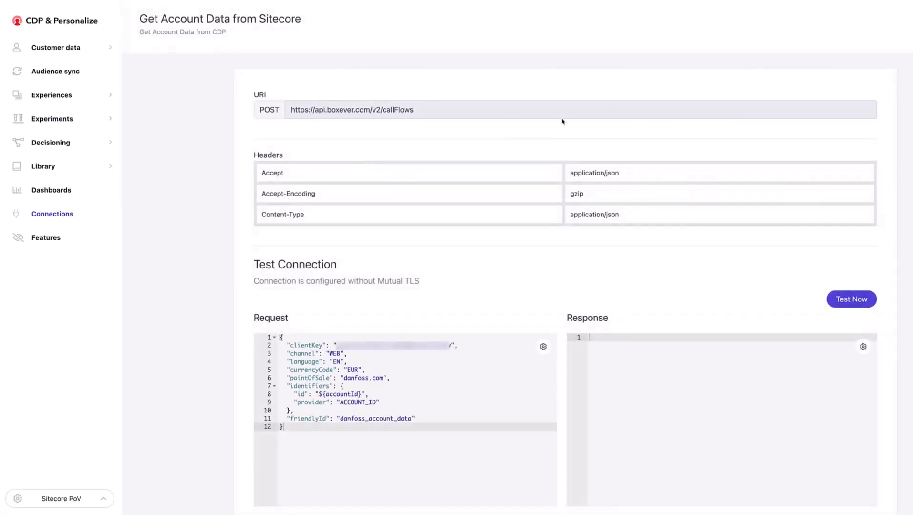
{"action": "left_click", "coordinate": [287, 109]}
{"action": "left_click_drag", "start_coordinate": [292, 109], "coordinate": [456, 110]}
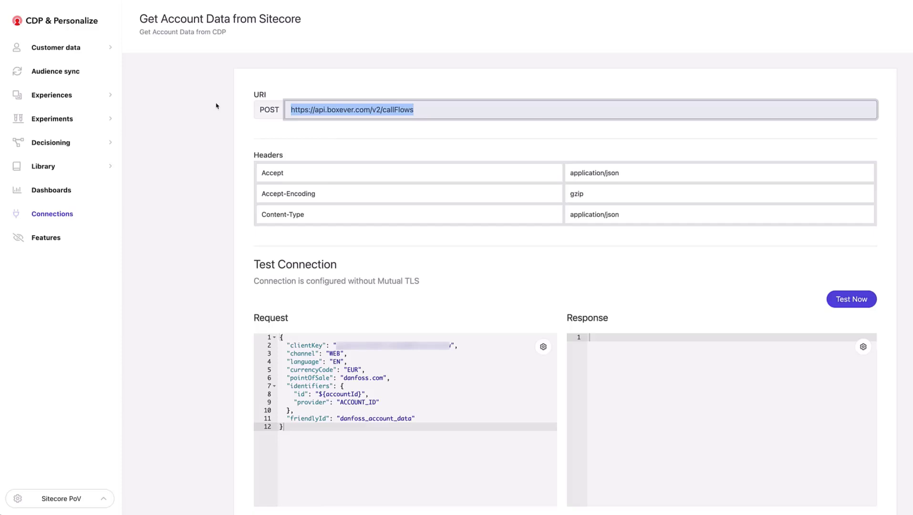
Step: Run a test of the Get Account Data from Sitecore connection with a String account ID as the accountId parameter
{"action": "left_click", "coordinate": [850, 293]}
{"action": "left_click", "coordinate": [595, 263]}
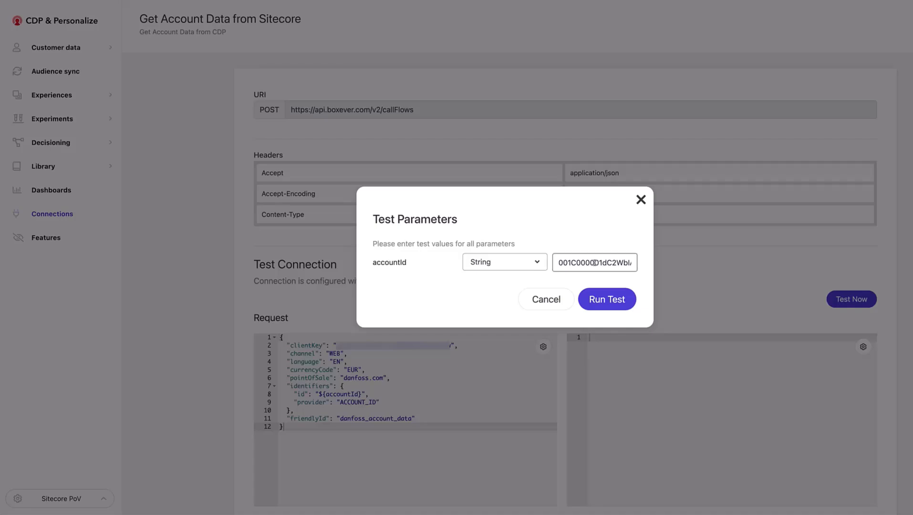
{"action": "left_click_drag", "start_coordinate": [595, 263], "coordinate": [644, 299]}
{"action": "left_click", "coordinate": [623, 299]}
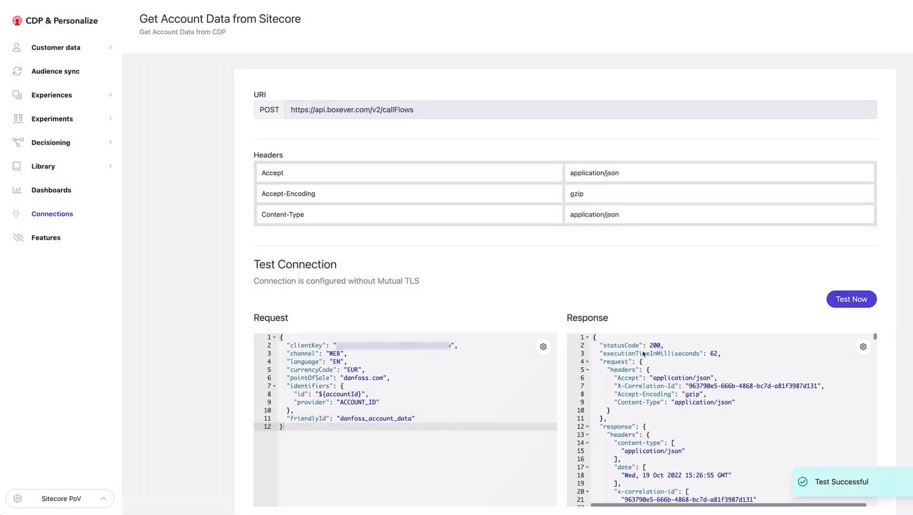
Step: Examine the JSON response of the connection test and highlight the contents of the request body
{"action": "scroll", "coordinate": [656, 384], "scroll_direction": "down", "scroll_amount": 10}
{"action": "scroll", "coordinate": [657, 384], "scroll_direction": "down", "scroll_amount": 3}
{"action": "scroll", "coordinate": [656, 385], "scroll_direction": "up", "scroll_amount": 8}
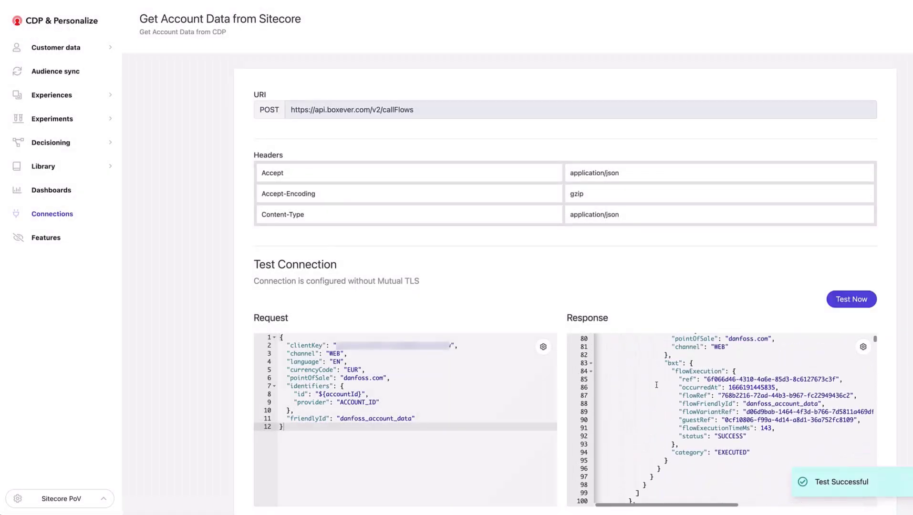
{"action": "scroll", "coordinate": [477, 314], "scroll_direction": "down", "scroll_amount": 2}
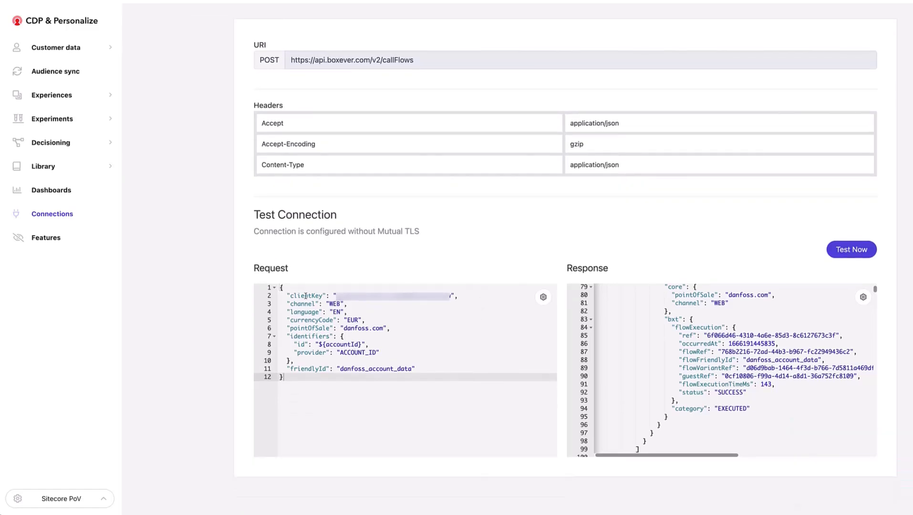
{"action": "left_click_drag", "start_coordinate": [316, 287], "coordinate": [411, 386]}
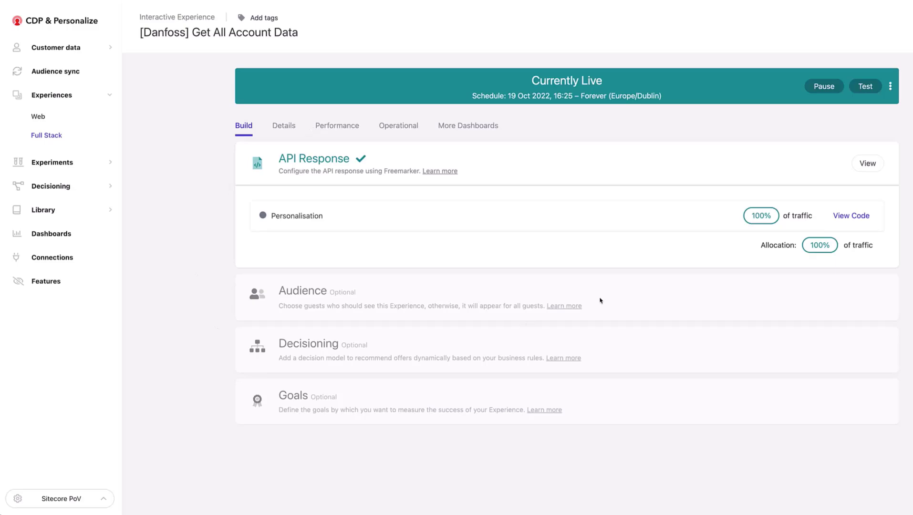
Step: Open the Personalisation code of [Danfoss] Get All Account Data, highlight the Freemarker response, and open the API preview
{"action": "left_click", "coordinate": [853, 217]}
{"action": "left_click_drag", "start_coordinate": [43, 128], "coordinate": [21, 67]}
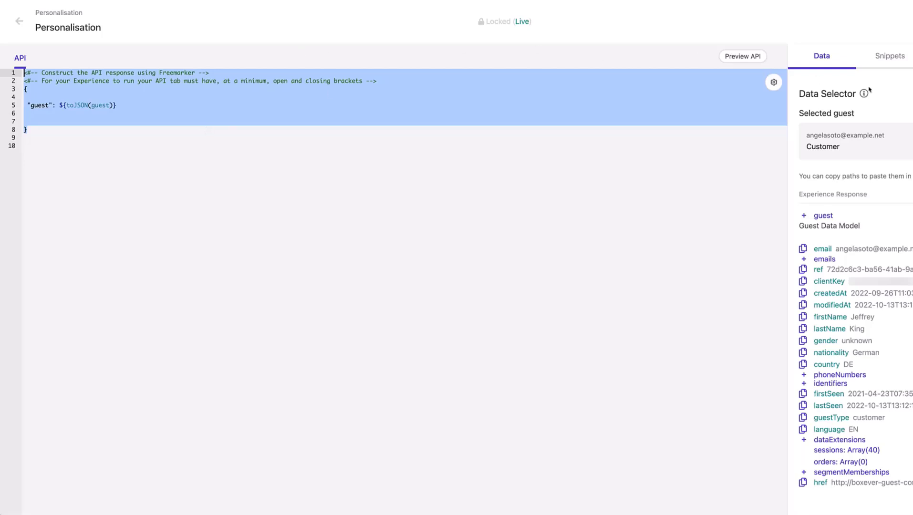
{"action": "left_click", "coordinate": [755, 62]}
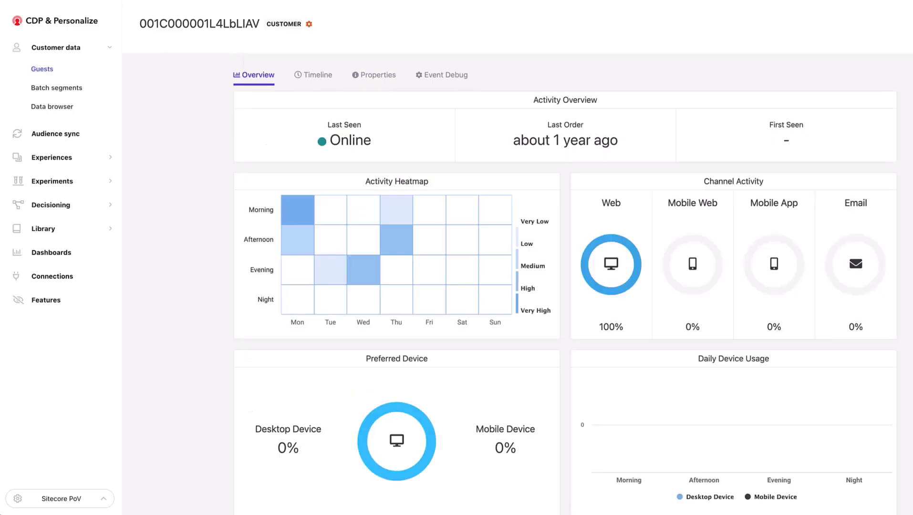
Step: Copy the account ID from the account's guest profile and search for it in the API preview, replacing the current guest reference
{"action": "double_click", "coordinate": [189, 20]}
{"action": "key", "text": "ctrl+c"}
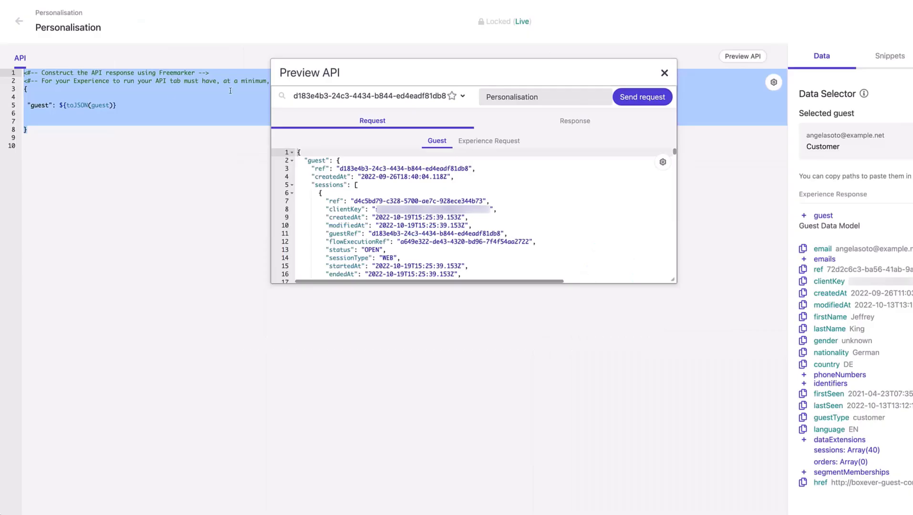
{"action": "left_click", "coordinate": [339, 93]}
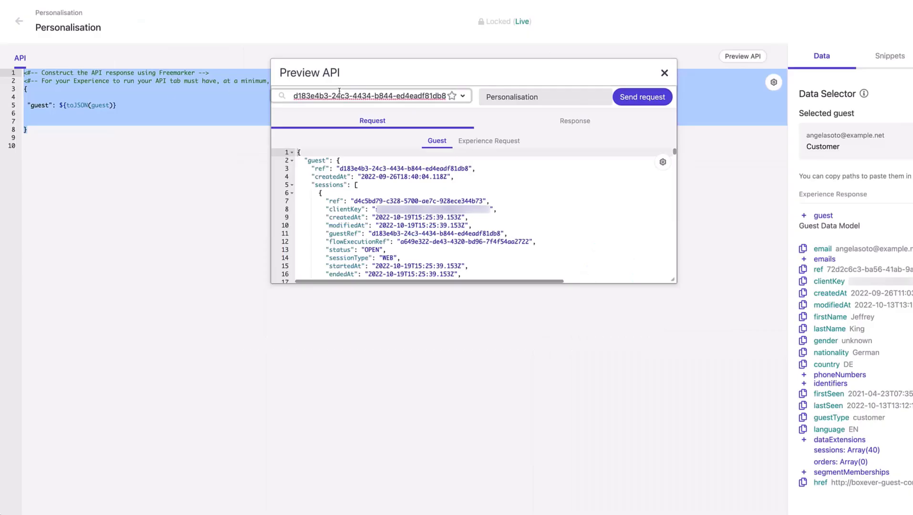
{"action": "key", "text": "ctrl+a"}
{"action": "key", "text": "BackSpace"}
{"action": "key", "text": "ctrl+v"}
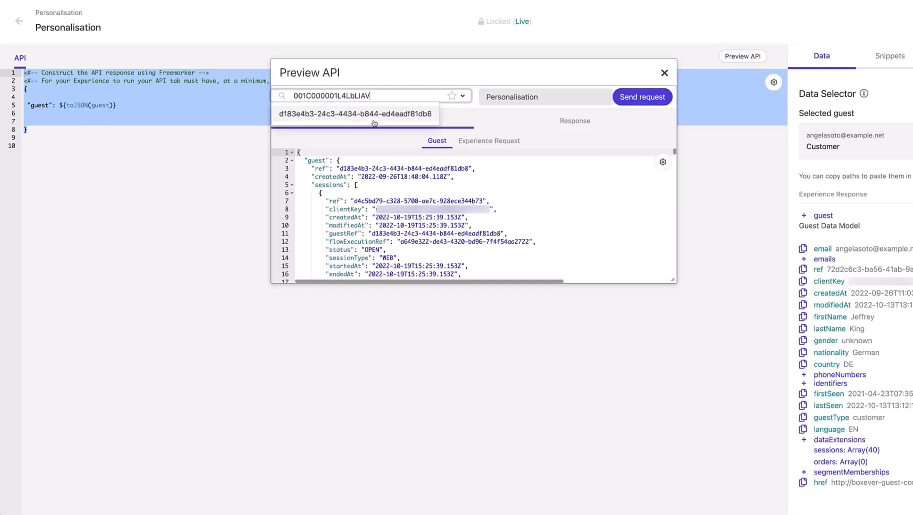
Step: Send the preview request for the matching guest, examine the experience response in an enlarged window, and close the preview
{"action": "left_click", "coordinate": [347, 115]}
{"action": "left_click", "coordinate": [633, 99]}
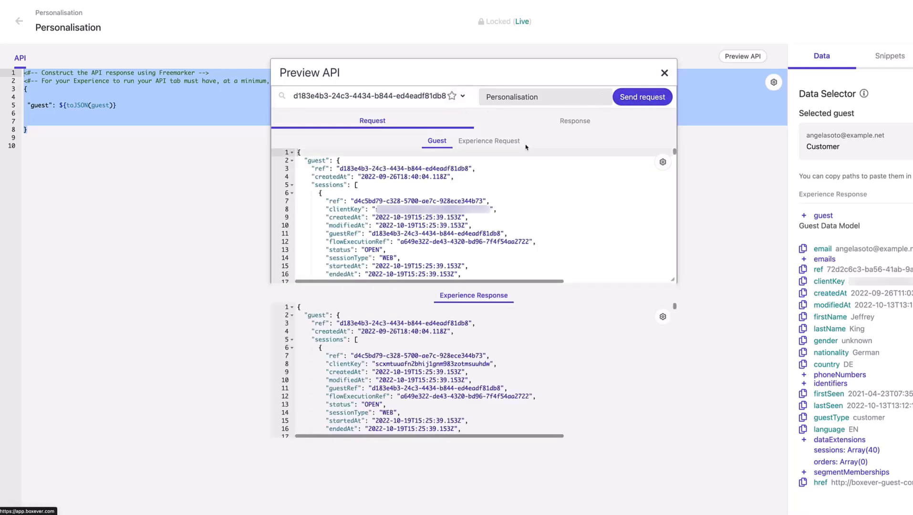
{"action": "left_click_drag", "start_coordinate": [415, 228], "coordinate": [675, 462]}
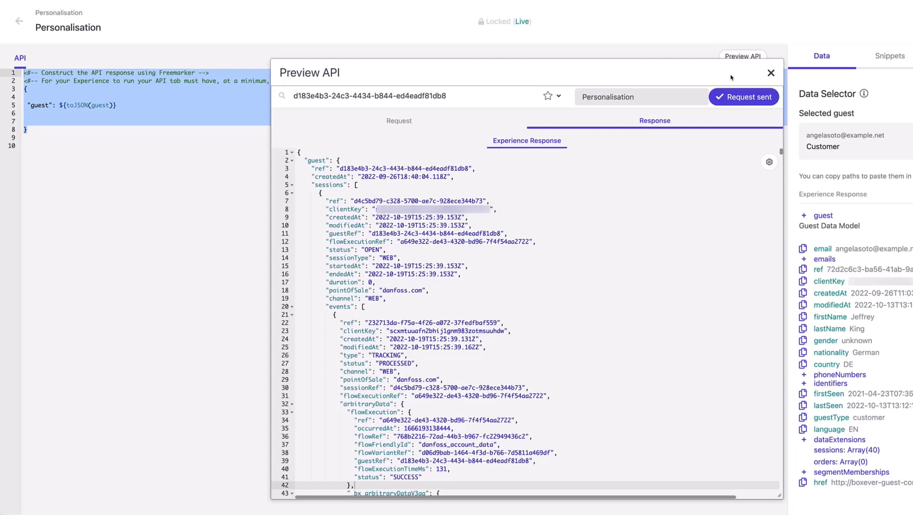
{"action": "left_click", "coordinate": [771, 73]}
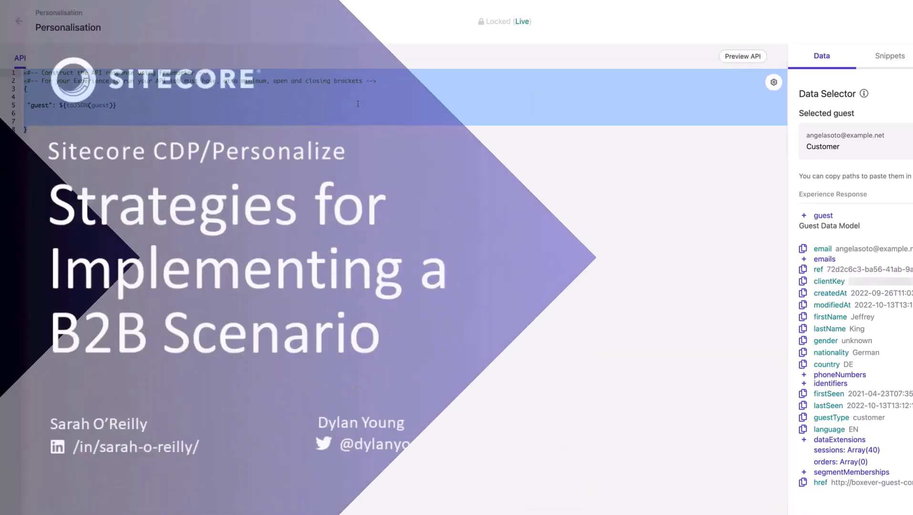